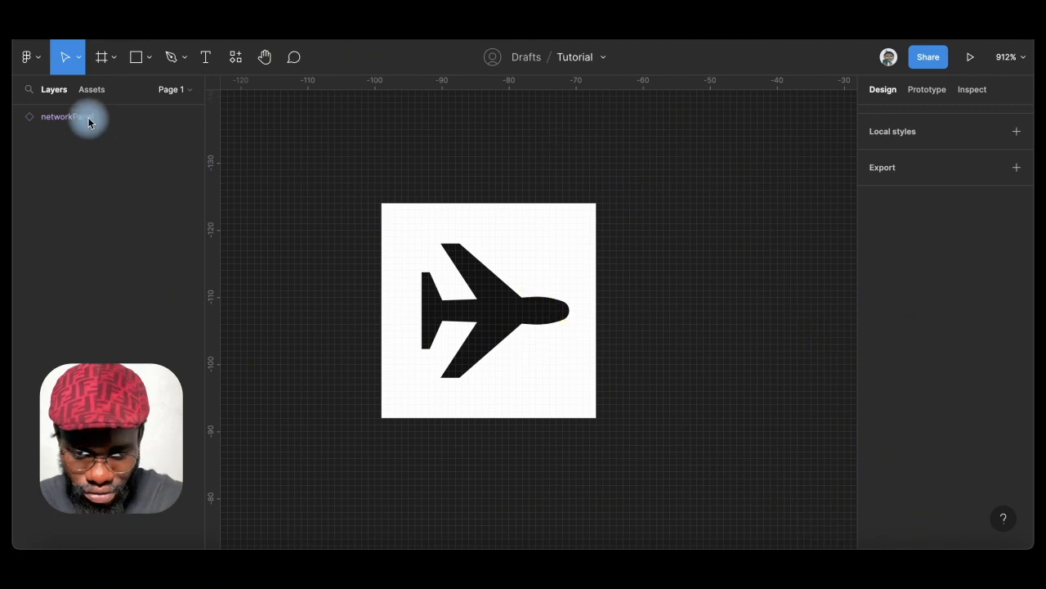
Rename the networkPanel component layer to airplane
{"action": "left_click", "coordinate": [100, 116]}
{"action": "double_click", "coordinate": [86, 119]}
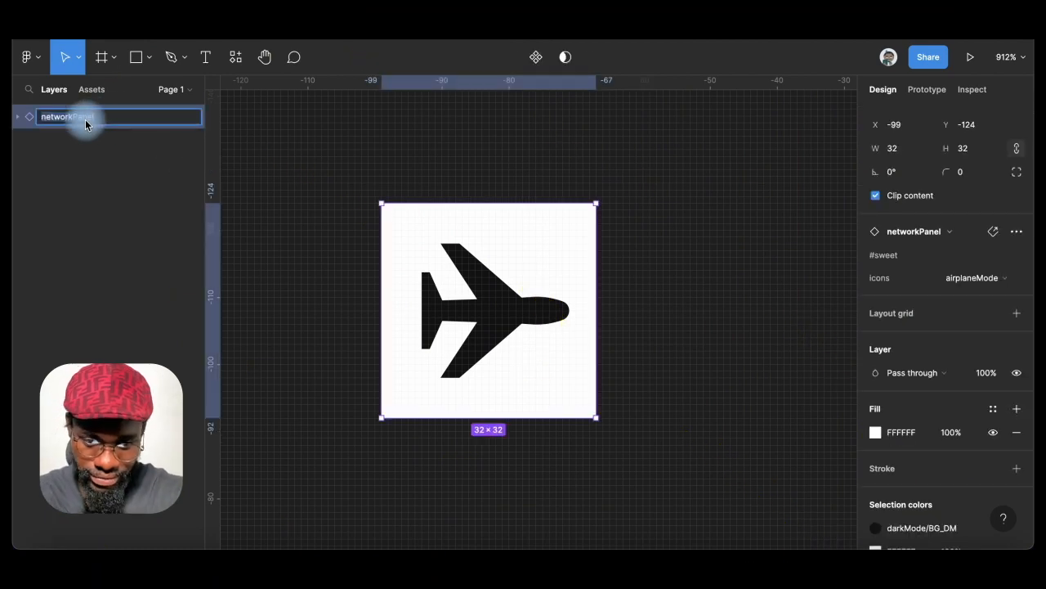
{"action": "type", "text": "ae"}
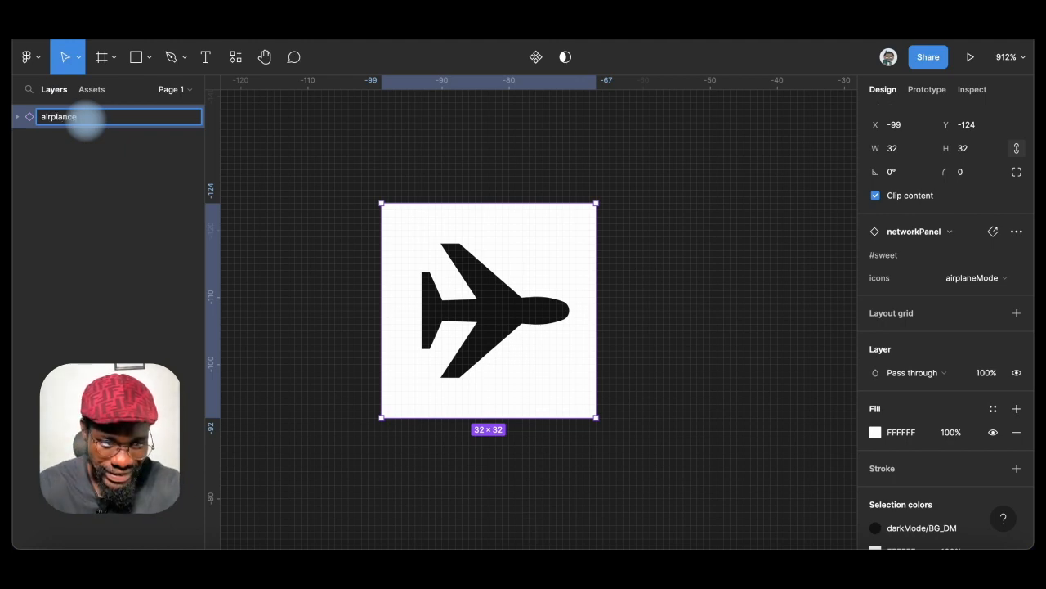
{"action": "key", "text": "BackSpace"}
{"action": "key", "text": "BackSpace"}
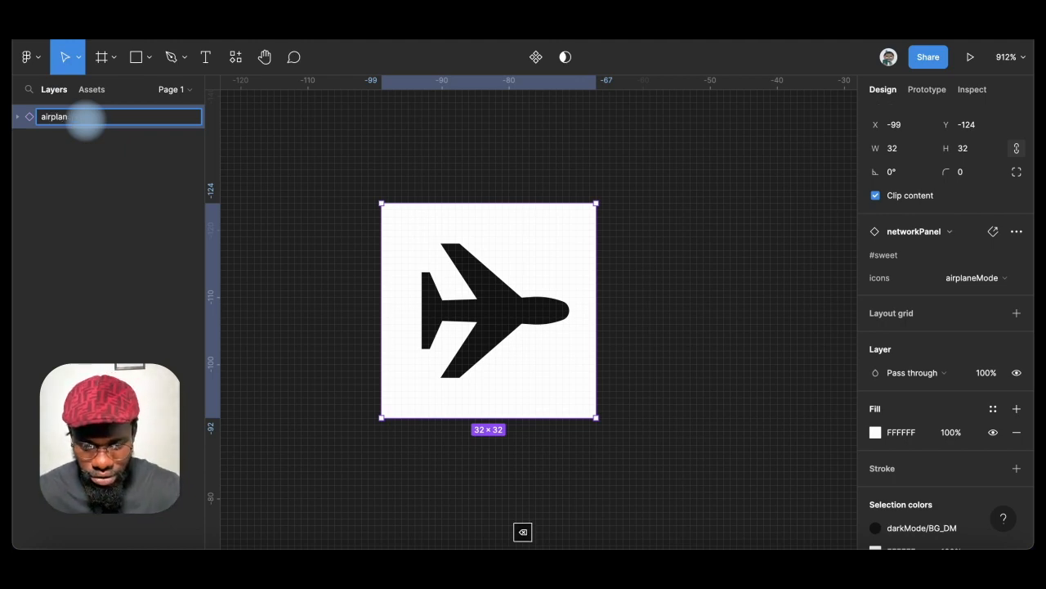
{"action": "key", "text": "Return"}
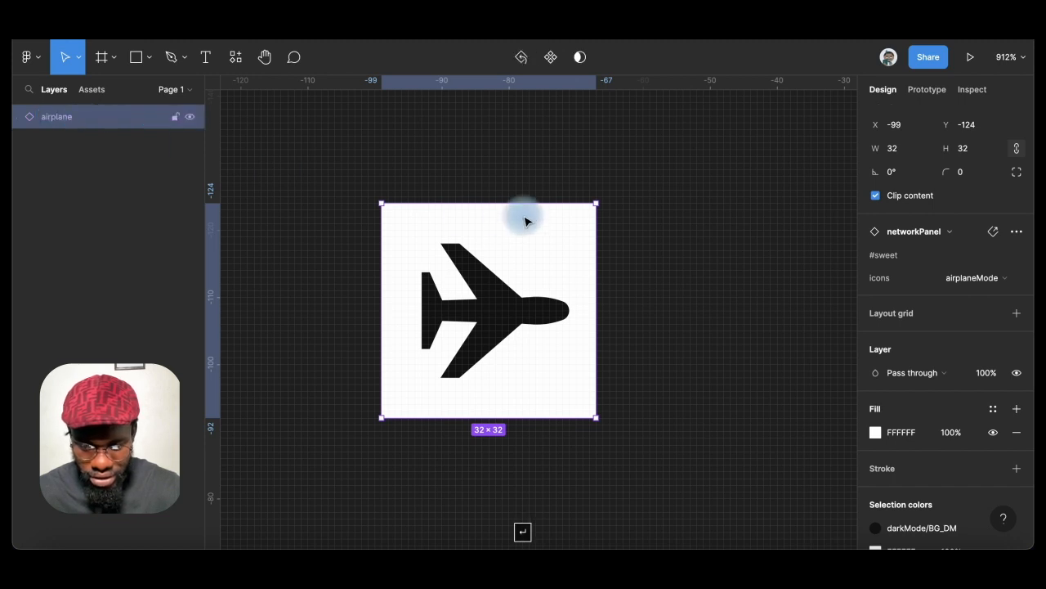
Duplicate the airplane component and place the copy beside the original at X -60, Y -124
{"action": "left_click", "coordinate": [364, 250]}
{"action": "scroll", "coordinate": [365, 250], "scroll_direction": "down", "scroll_amount": 3}
{"action": "scroll", "coordinate": [365, 250], "scroll_direction": "right", "scroll_amount": 1}
{"action": "left_click", "coordinate": [387, 285]}
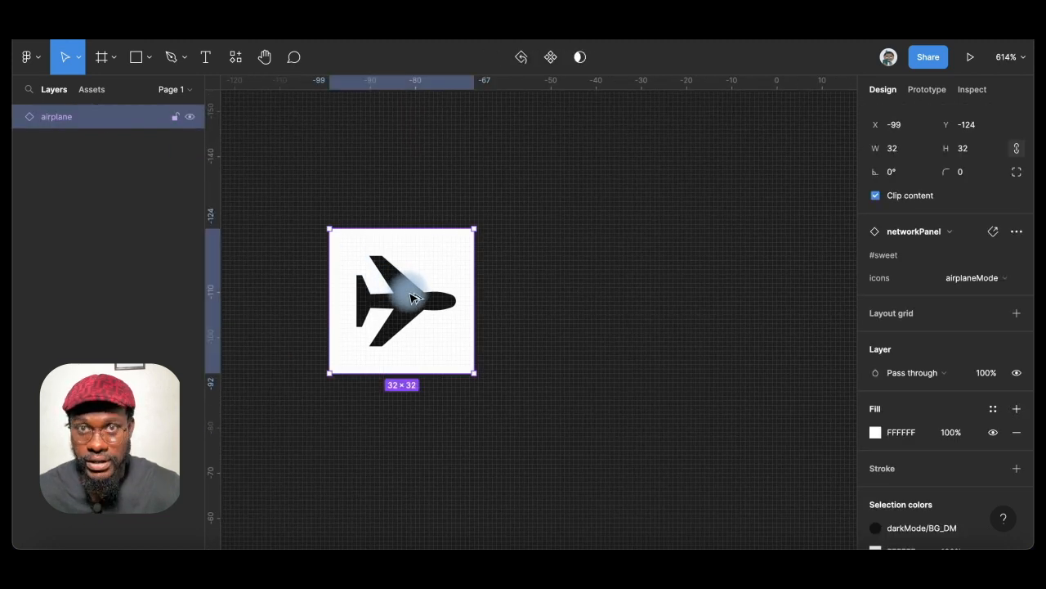
{"action": "left_click_drag", "start_coordinate": [415, 297], "coordinate": [592, 287]}
{"action": "scroll", "coordinate": [626, 313], "scroll_direction": "up", "scroll_amount": 5, "text": "ctrl"}
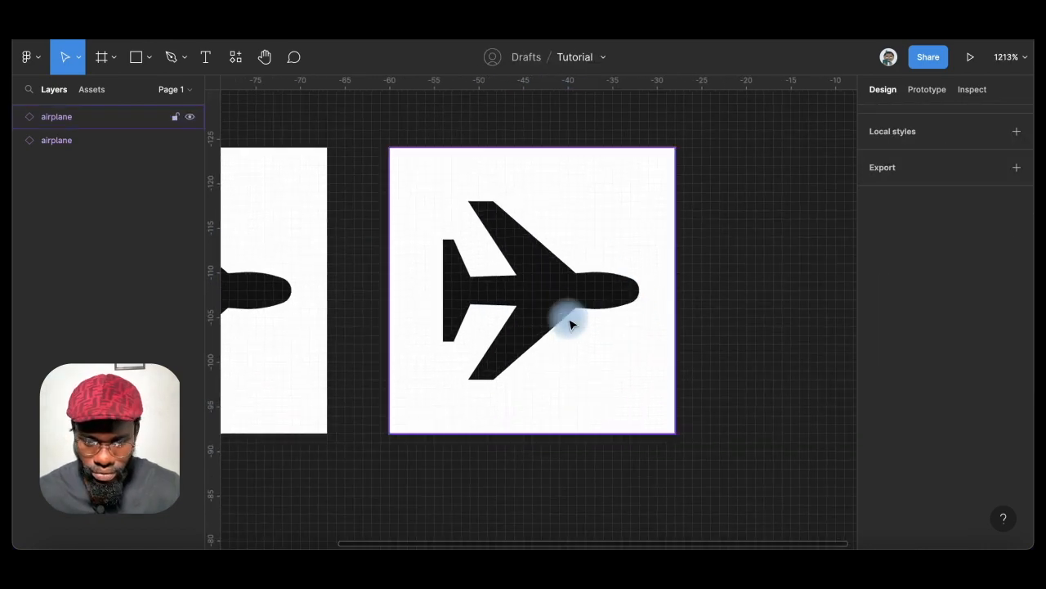
Detach the copied airplane instance into a plain frame and delete the Union shape inside it
{"action": "key", "text": "ctrl+alt+b"}
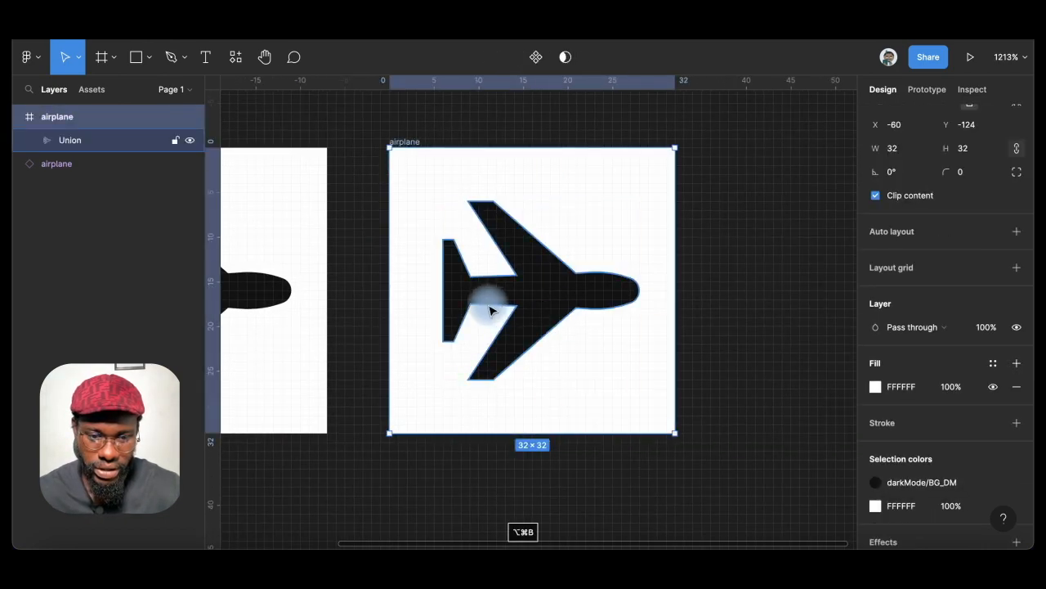
{"action": "left_click", "coordinate": [536, 300]}
{"action": "key", "text": "Delete"}
{"action": "left_click", "coordinate": [467, 227]}
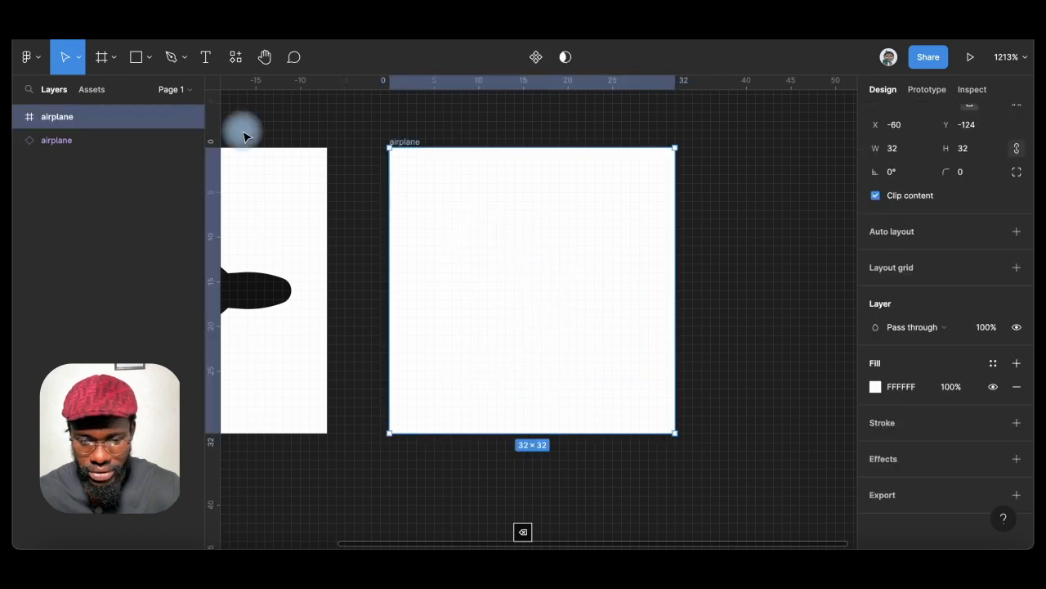
Draw a 24 × 8 rectangle across the middle of the empty airplane frame as the plane's body
{"action": "left_click", "coordinate": [150, 57]}
{"action": "left_click", "coordinate": [146, 89]}
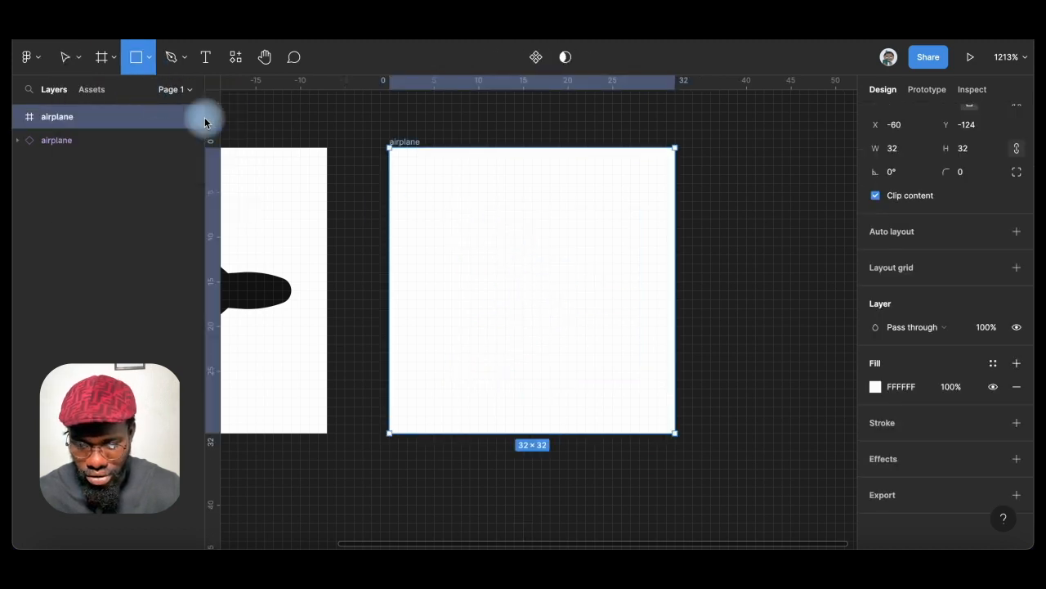
{"action": "scroll", "coordinate": [376, 220], "scroll_direction": "left", "scroll_amount": 3}
{"action": "left_click_drag", "start_coordinate": [505, 223], "coordinate": [723, 303]}
{"action": "scroll", "coordinate": [577, 282], "scroll_direction": "down", "scroll_amount": 3}
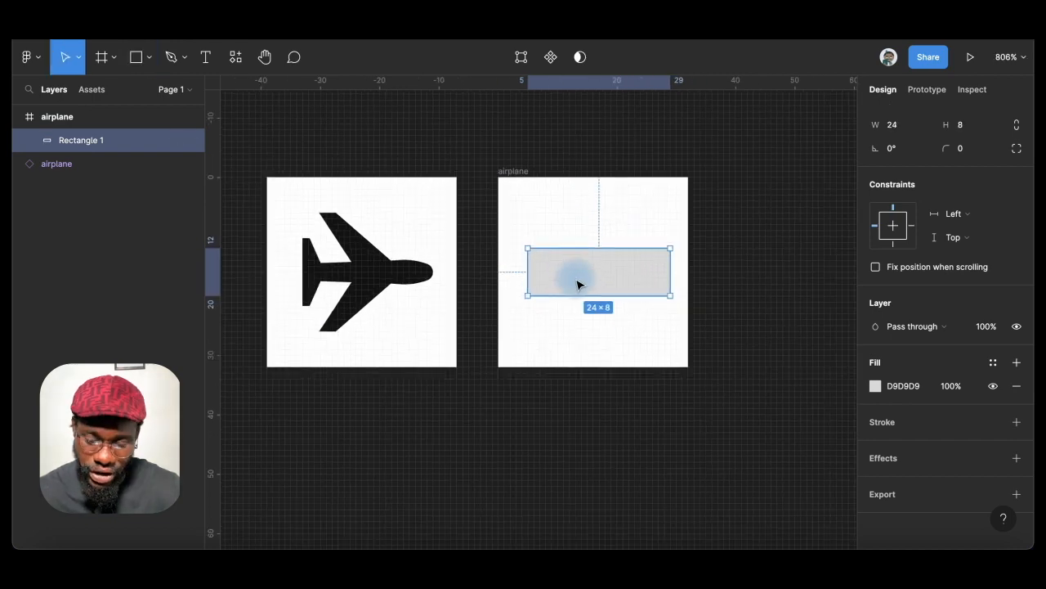
Shrink the body rectangle to 21 × 6 by lowering its top edge and moving its left edge in to X 8
{"action": "scroll", "coordinate": [577, 284], "scroll_direction": "up", "scroll_amount": 2}
{"action": "scroll", "coordinate": [530, 274], "scroll_direction": "left", "scroll_amount": 1}
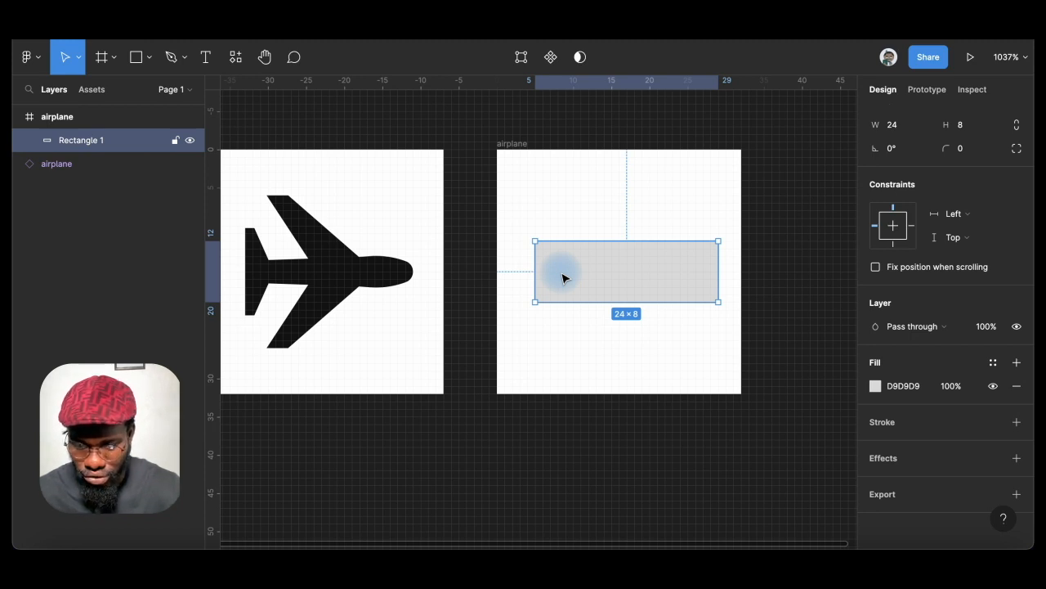
{"action": "scroll", "coordinate": [562, 278], "scroll_direction": "up", "scroll_amount": 3}
{"action": "left_click_drag", "start_coordinate": [583, 236], "coordinate": [584, 257]}
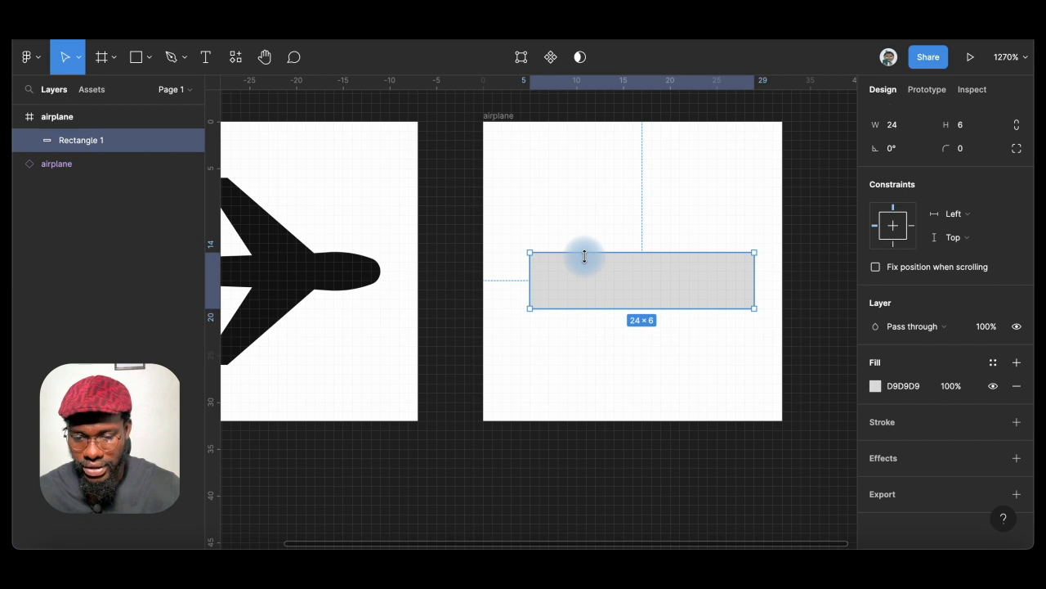
{"action": "scroll", "coordinate": [584, 292], "scroll_direction": "down", "scroll_amount": 5}
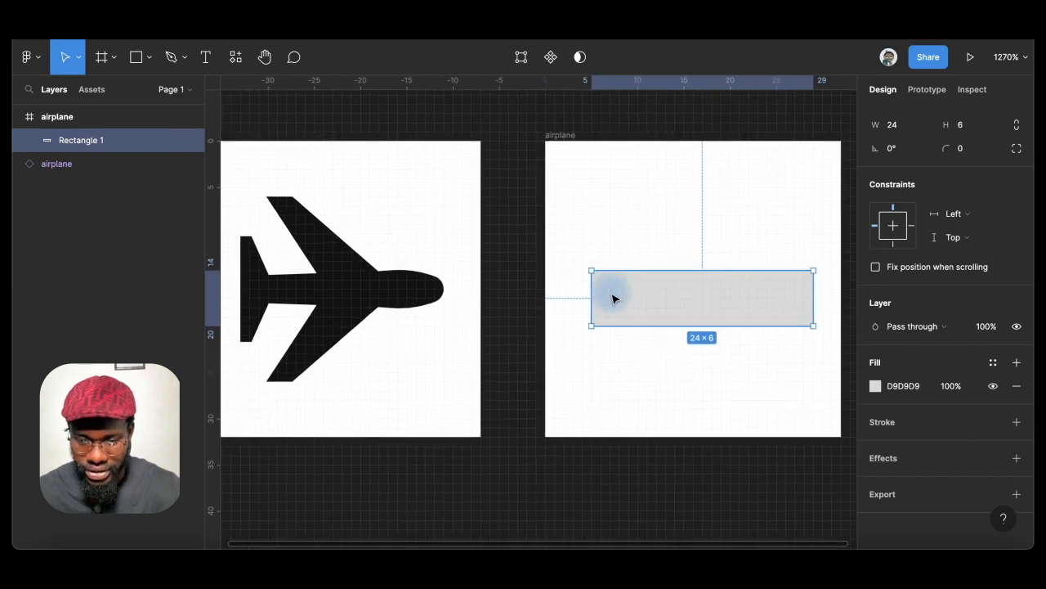
{"action": "left_click_drag", "start_coordinate": [557, 304], "coordinate": [582, 305]}
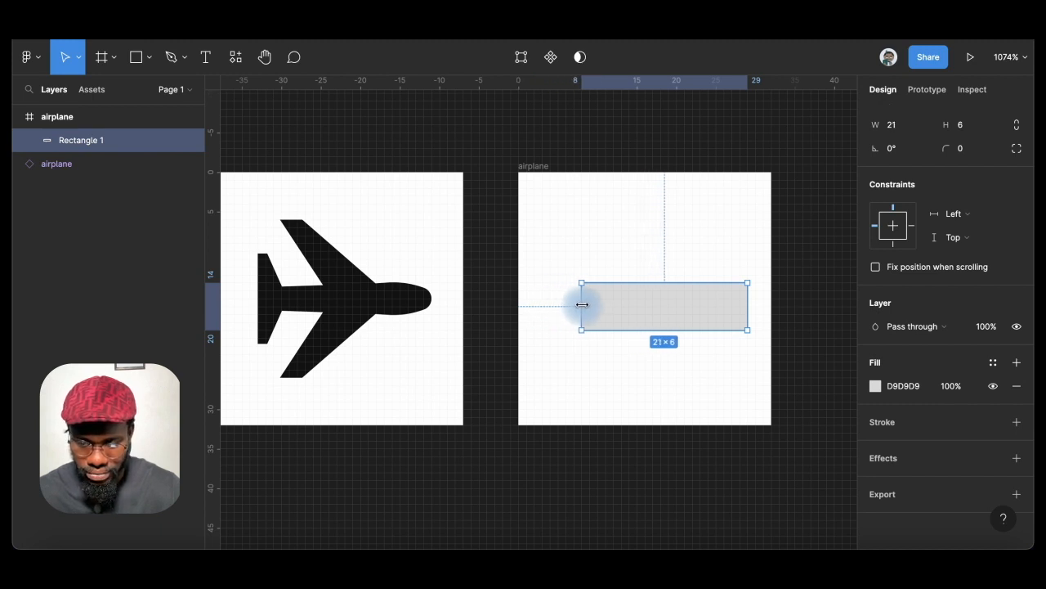
Draw a 5 × 16 upright rectangle against the body's left end, vertically centred on it, as the tail
{"action": "left_click_drag", "start_coordinate": [633, 308], "coordinate": [621, 251], "text": "alt+shift"}
{"action": "left_click_drag", "start_coordinate": [746, 253], "coordinate": [563, 243]}
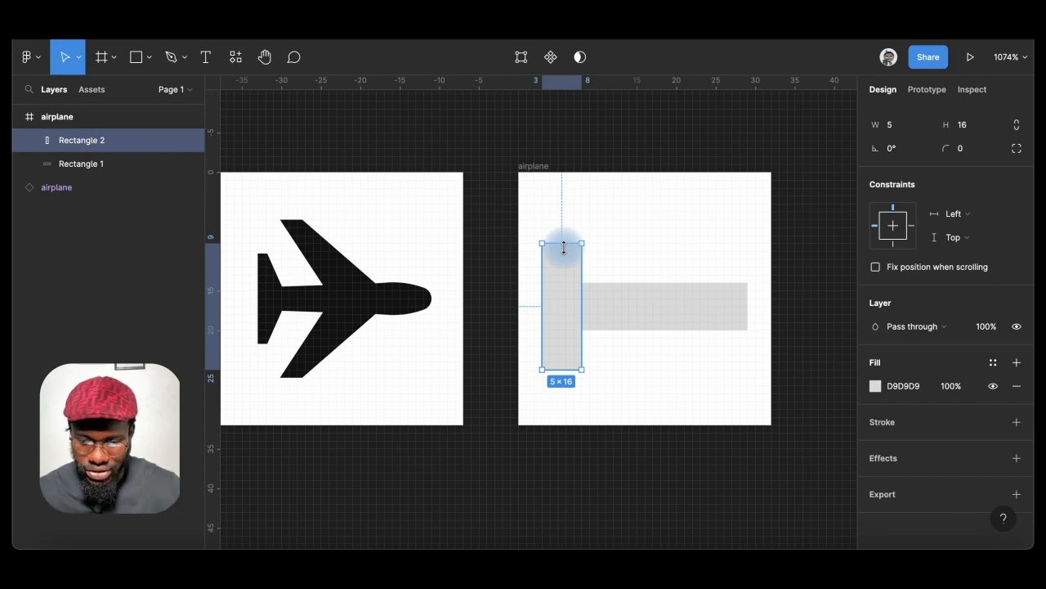
Add two vector points on the tail's right edge where it meets the body's corners, at Y 14 and Y 20
{"action": "key", "text": "Return"}
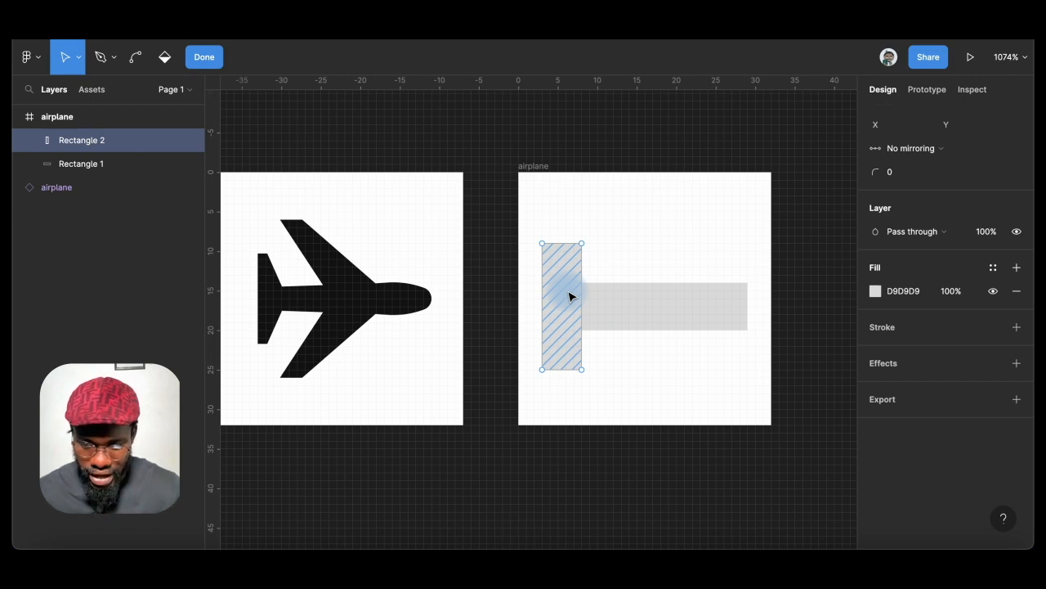
{"action": "key", "text": "p"}
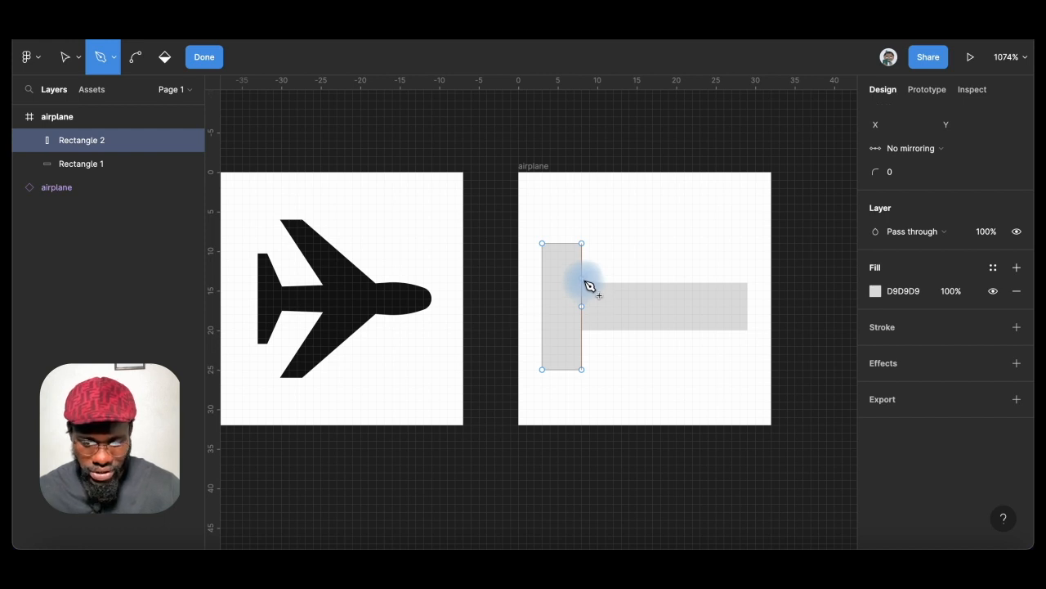
{"action": "left_click", "coordinate": [581, 282]}
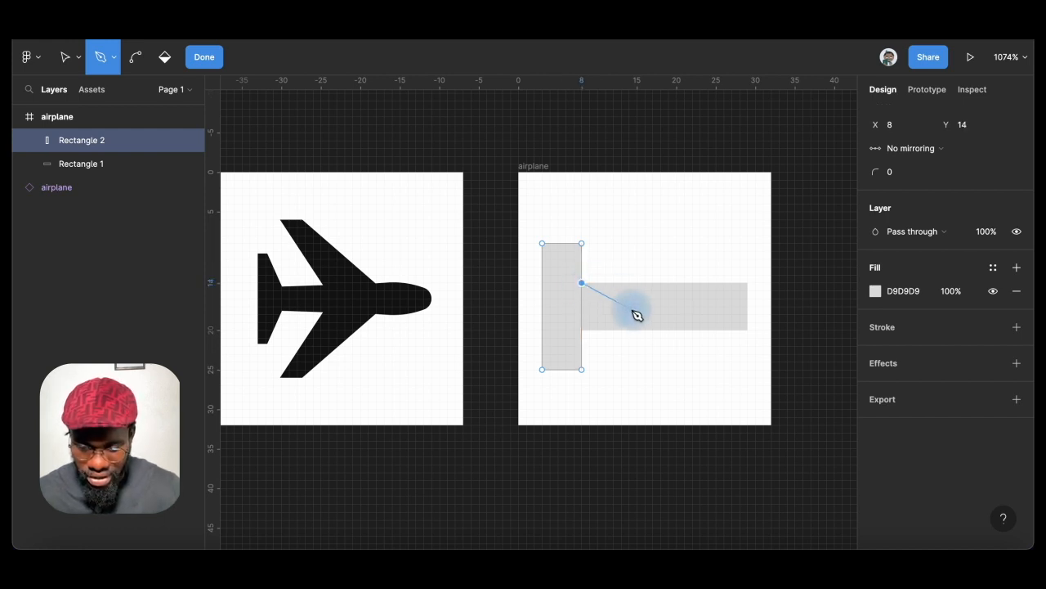
{"action": "key", "text": "Escape"}
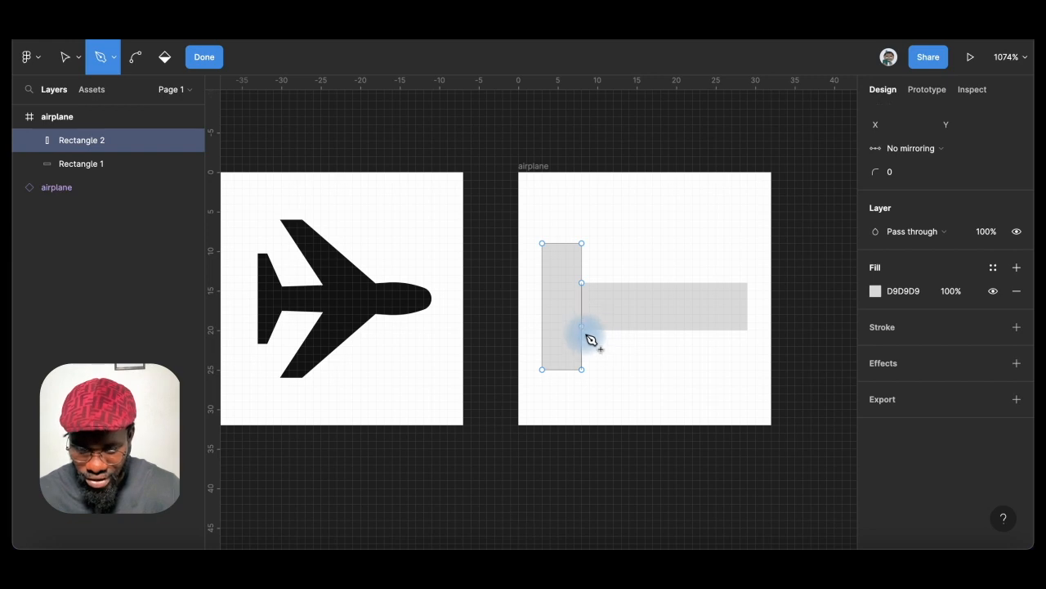
{"action": "scroll", "coordinate": [591, 339], "scroll_direction": "up", "scroll_amount": 5}
{"action": "left_click", "coordinate": [584, 325]}
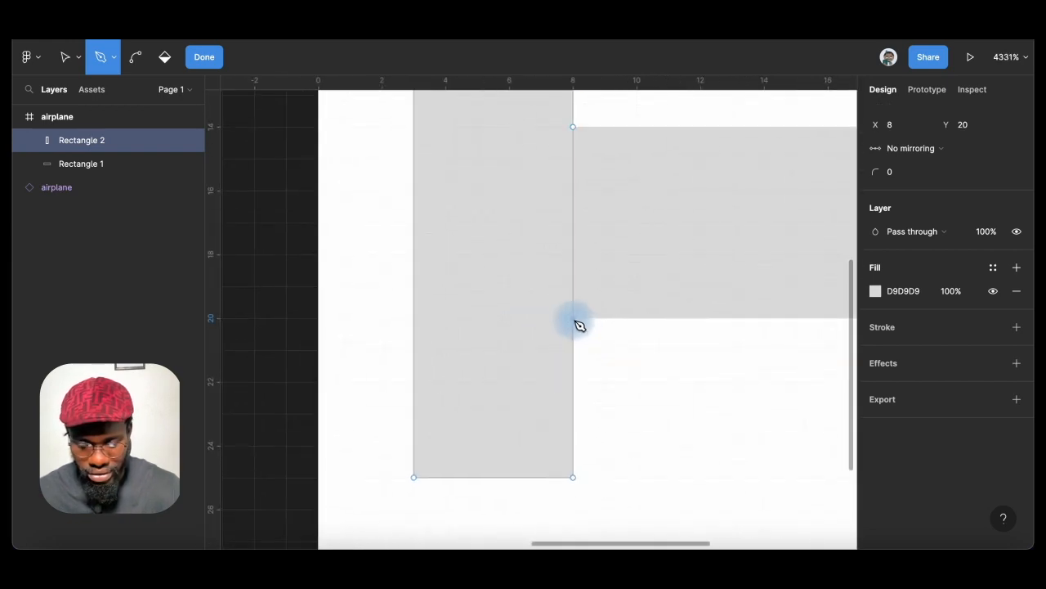
{"action": "scroll", "coordinate": [627, 356], "scroll_direction": "down", "scroll_amount": 5}
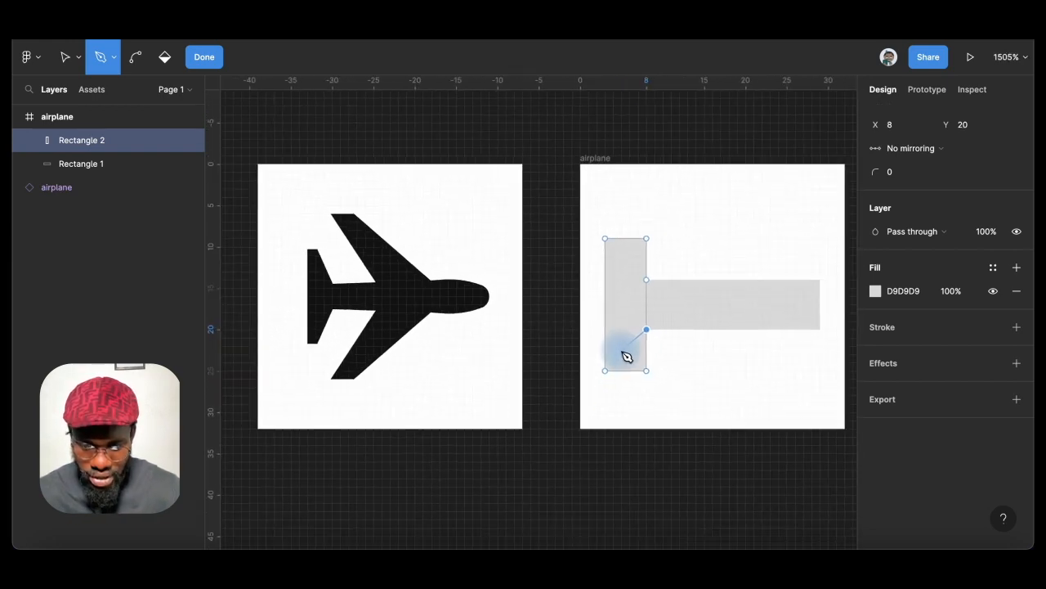
{"action": "scroll", "coordinate": [622, 353], "scroll_direction": "left", "scroll_amount": 1}
{"action": "key", "text": "Escape"}
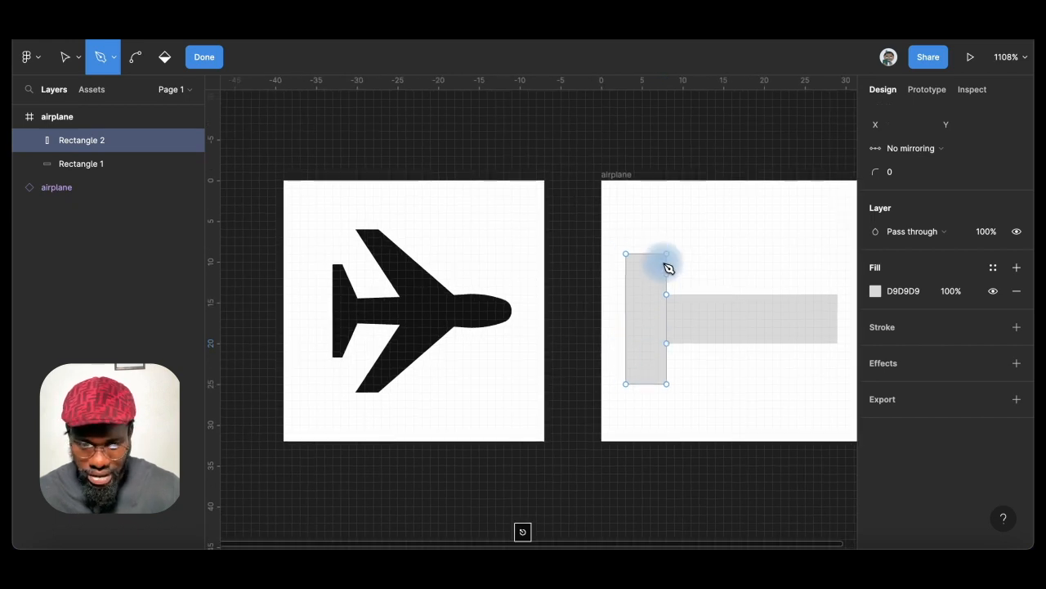
Move the tail's upper and lower right corner points 3 units left to X 5 so its sides taper
{"action": "key", "text": "v"}
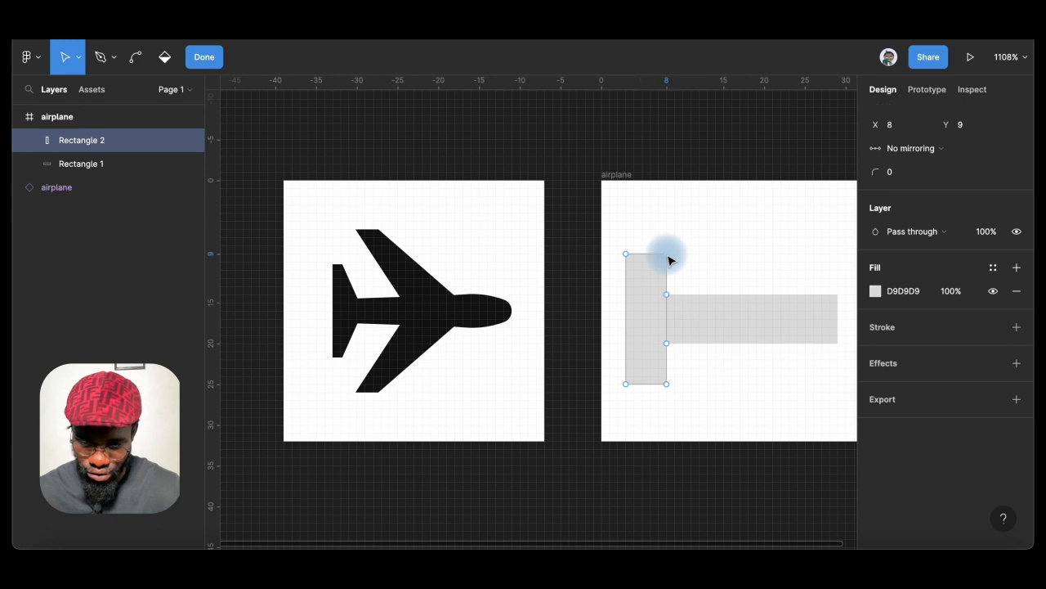
{"action": "left_click", "coordinate": [667, 255]}
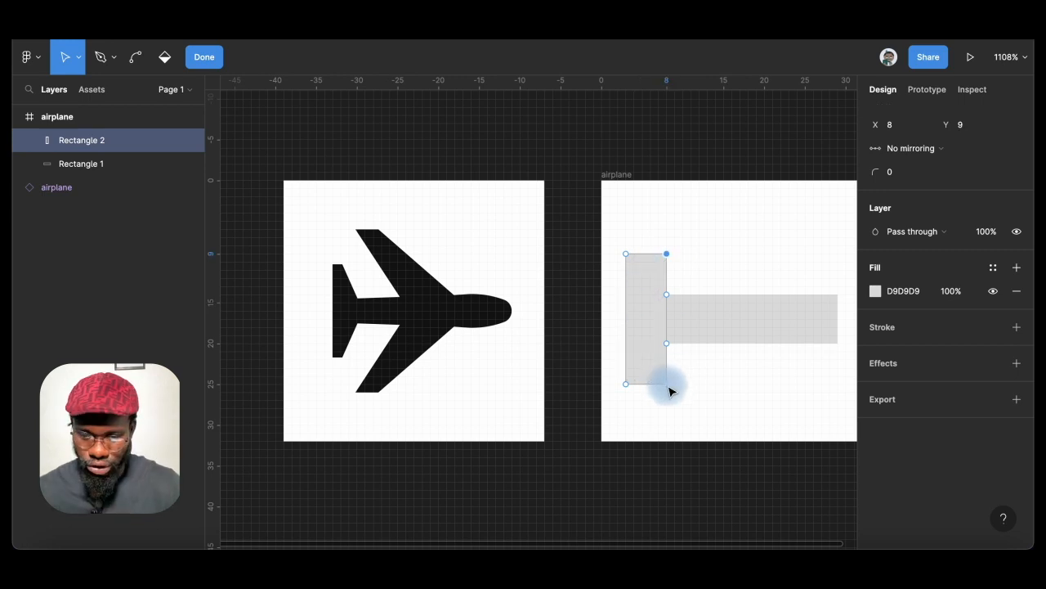
{"action": "left_click", "coordinate": [668, 385], "text": "shift"}
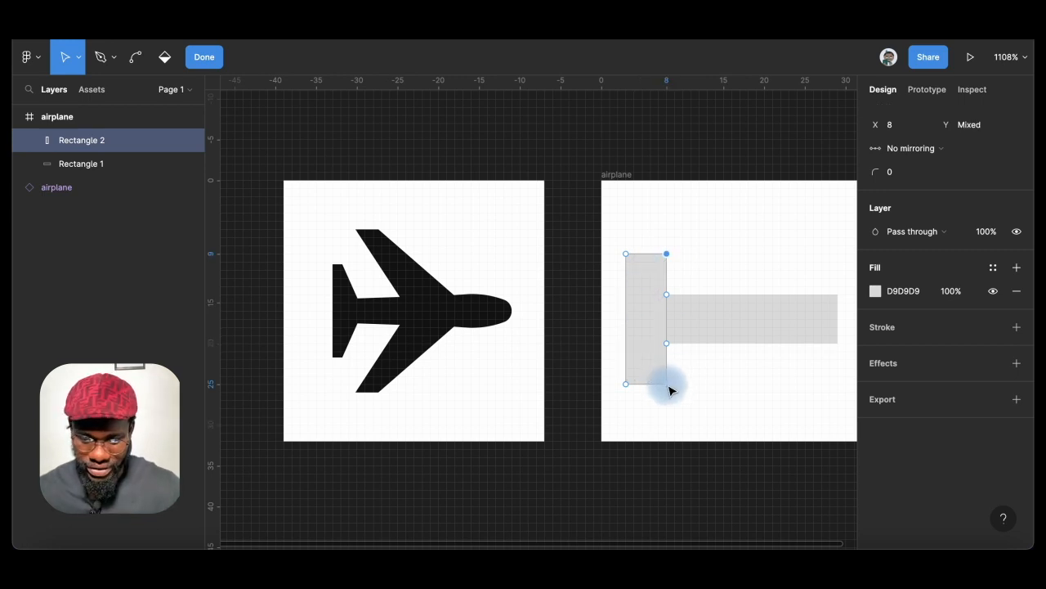
{"action": "key", "text": "Left"}
{"action": "key", "text": "Left"}
{"action": "key", "text": "Left"}
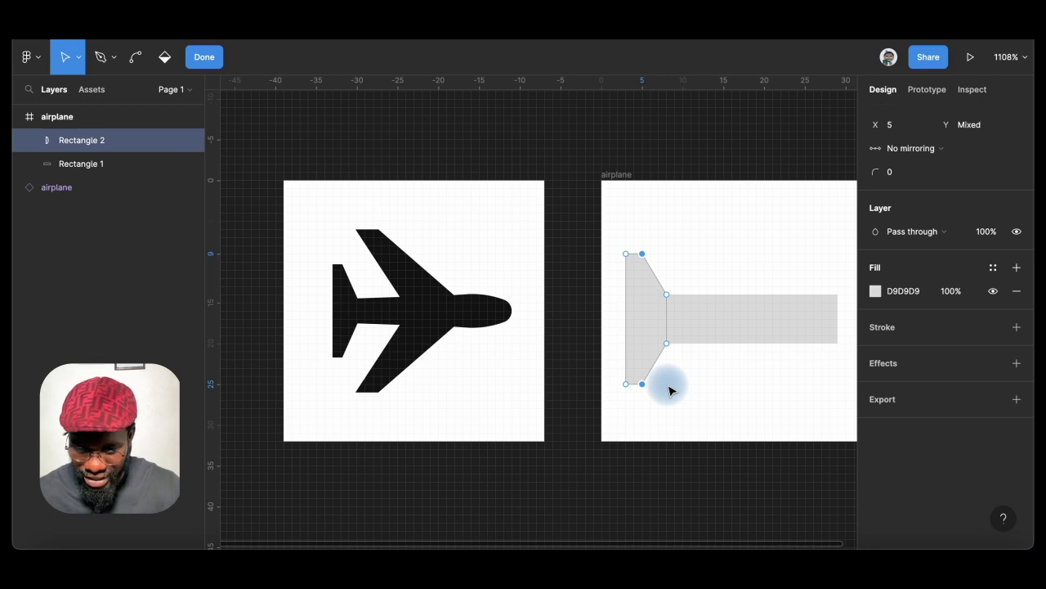
Shift the tail's four outer points right to X 4.5 and X 6.5, and finish editing the shape
{"action": "left_click_drag", "start_coordinate": [612, 244], "coordinate": [654, 404]}
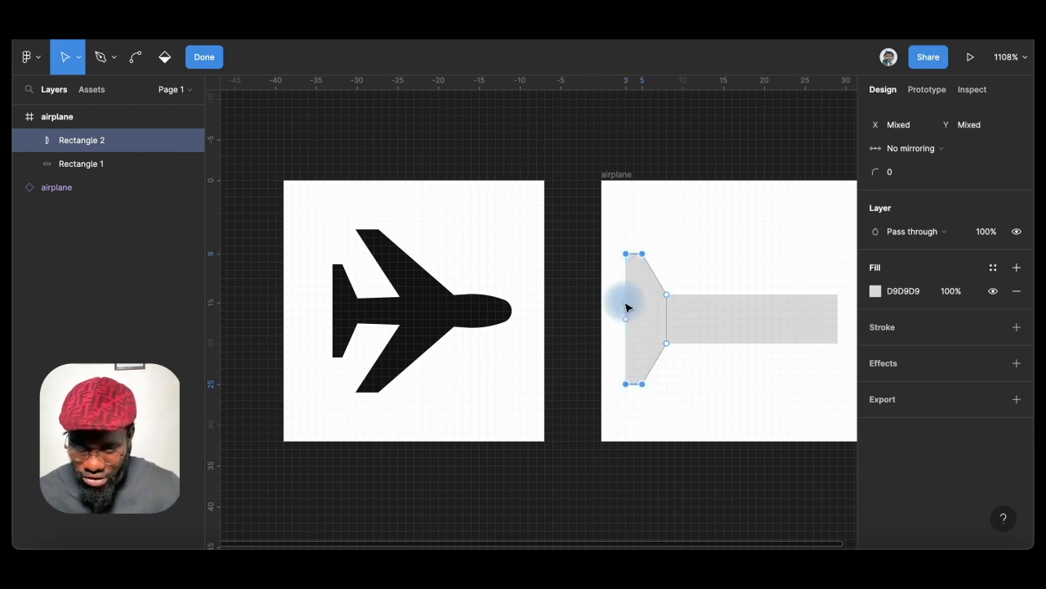
{"action": "left_click_drag", "start_coordinate": [626, 260], "coordinate": [641, 261]}
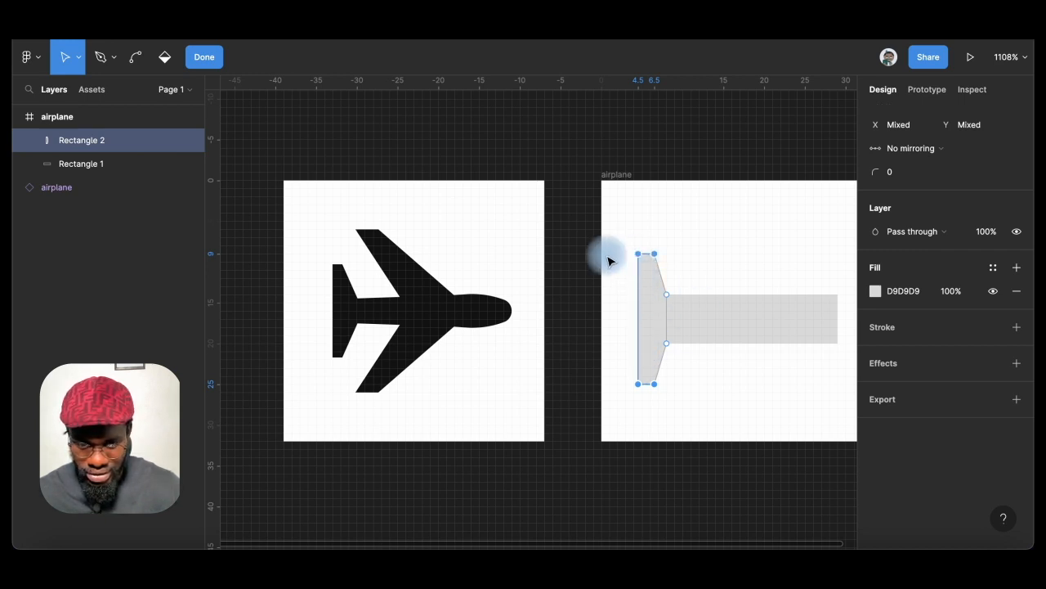
{"action": "left_click", "coordinate": [211, 67]}
Reduce the body rectangle's height to 4, keeping it vertically centred
{"action": "left_click", "coordinate": [713, 319]}
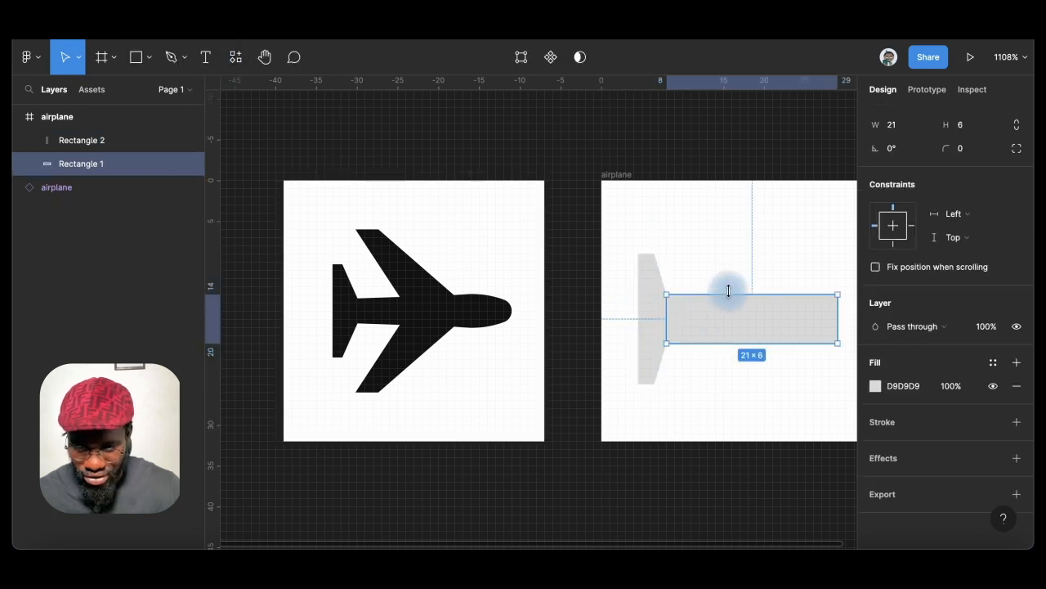
{"action": "left_click_drag", "start_coordinate": [727, 292], "coordinate": [726, 301]}
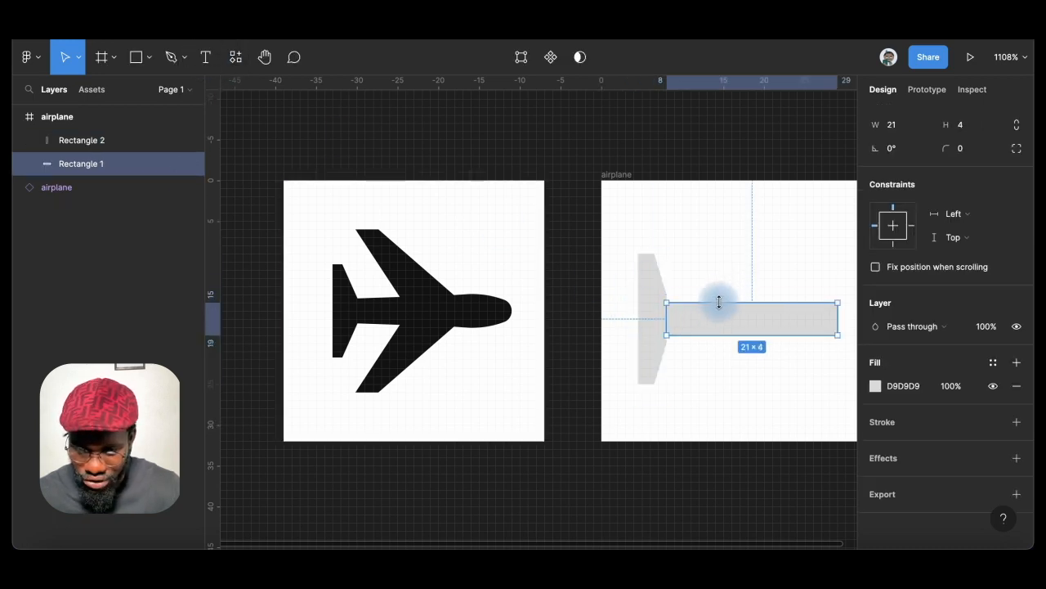
Move the tail's two inner points to the slimmer body's corners, at Y 15 and Y 19
{"action": "left_click", "coordinate": [652, 319]}
{"action": "scroll", "coordinate": [653, 318], "scroll_direction": "right", "scroll_amount": 2}
{"action": "scroll", "coordinate": [653, 319], "scroll_direction": "up", "scroll_amount": 2}
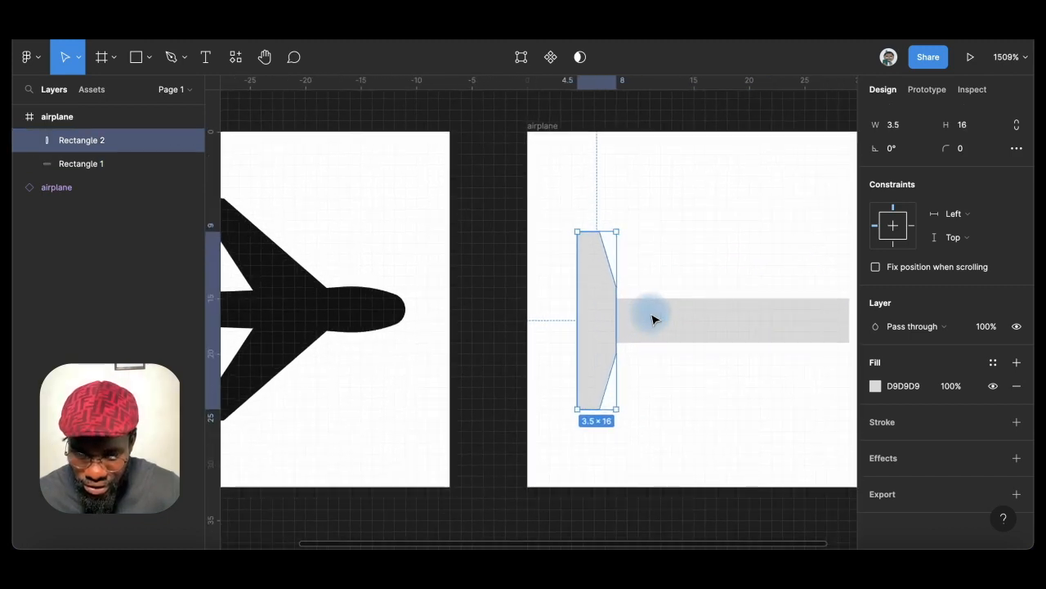
{"action": "key", "text": "Return"}
{"action": "scroll", "coordinate": [652, 319], "scroll_direction": "up", "scroll_amount": 3}
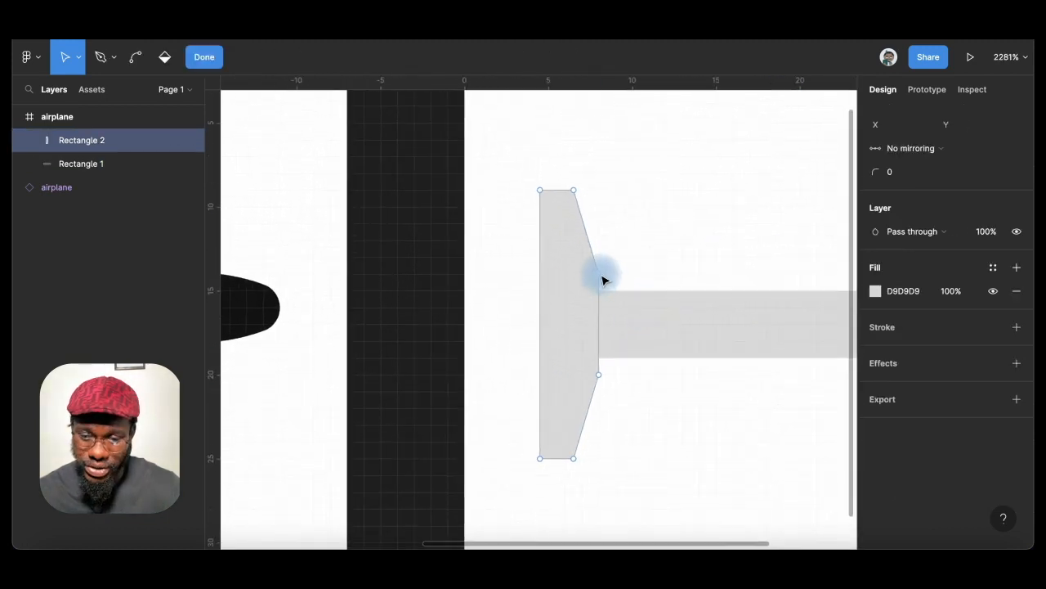
{"action": "left_click_drag", "start_coordinate": [600, 275], "coordinate": [603, 293]}
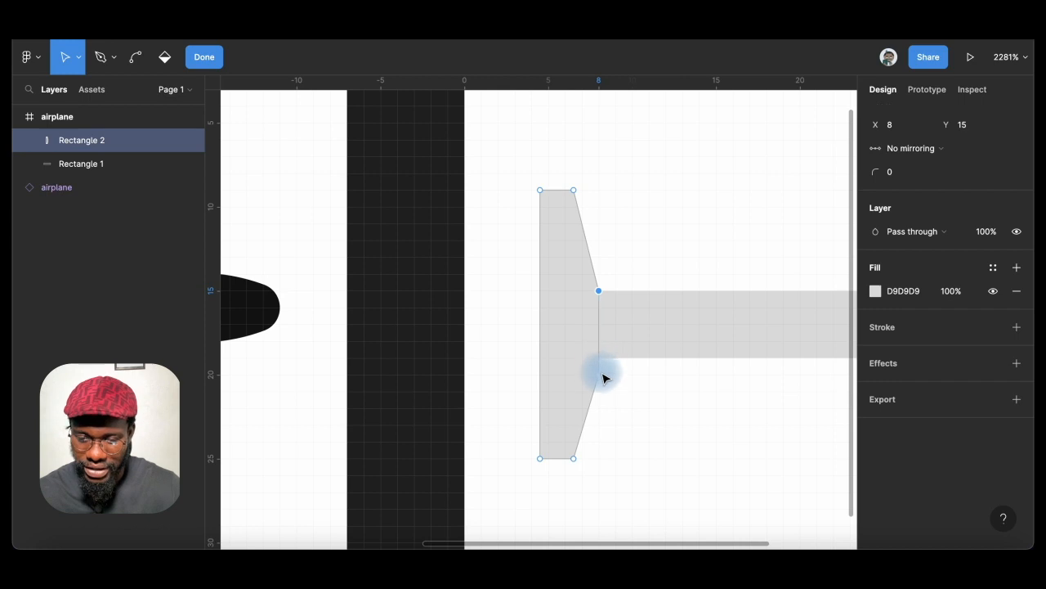
{"action": "left_click_drag", "start_coordinate": [600, 378], "coordinate": [603, 368]}
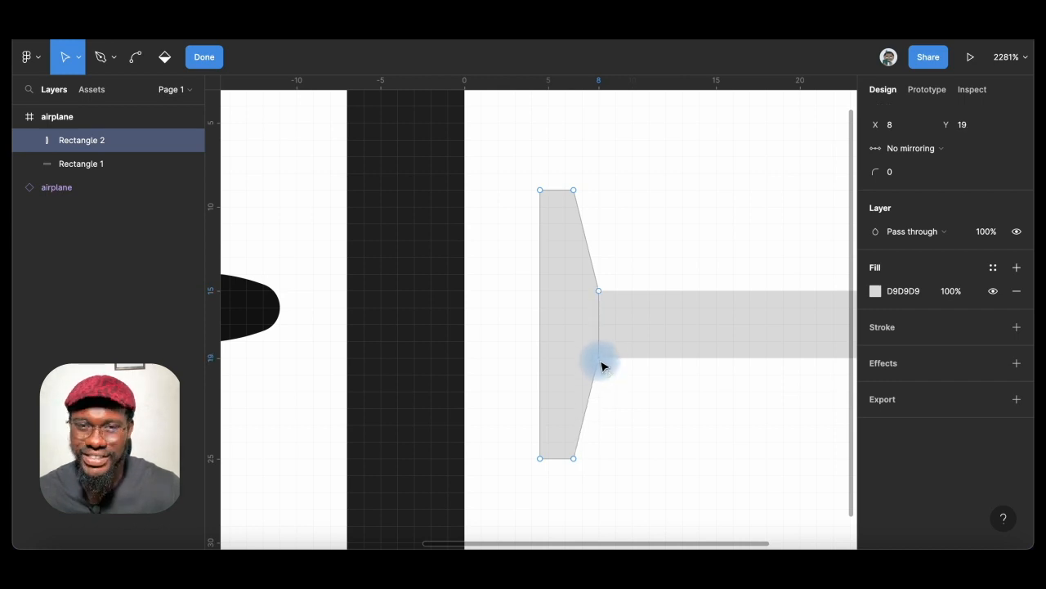
{"action": "scroll", "coordinate": [601, 365], "scroll_direction": "down", "scroll_amount": 6}
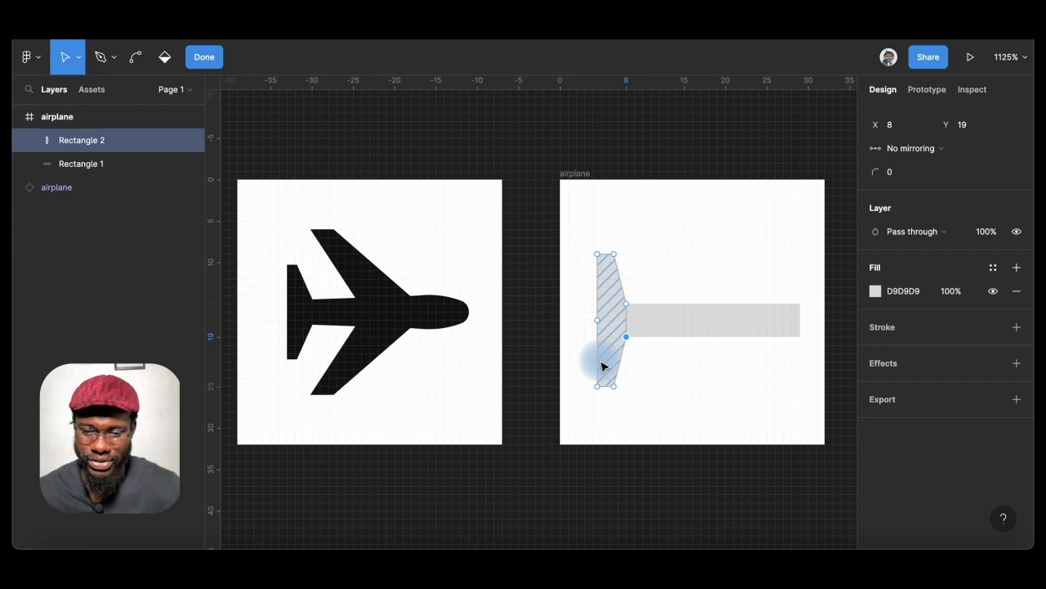
Finish editing the tail, and duplicate the body rectangle above itself as a 6 × 11 wing block spanning X 16 to 22, Y 4 to 15
{"action": "key", "text": "Return"}
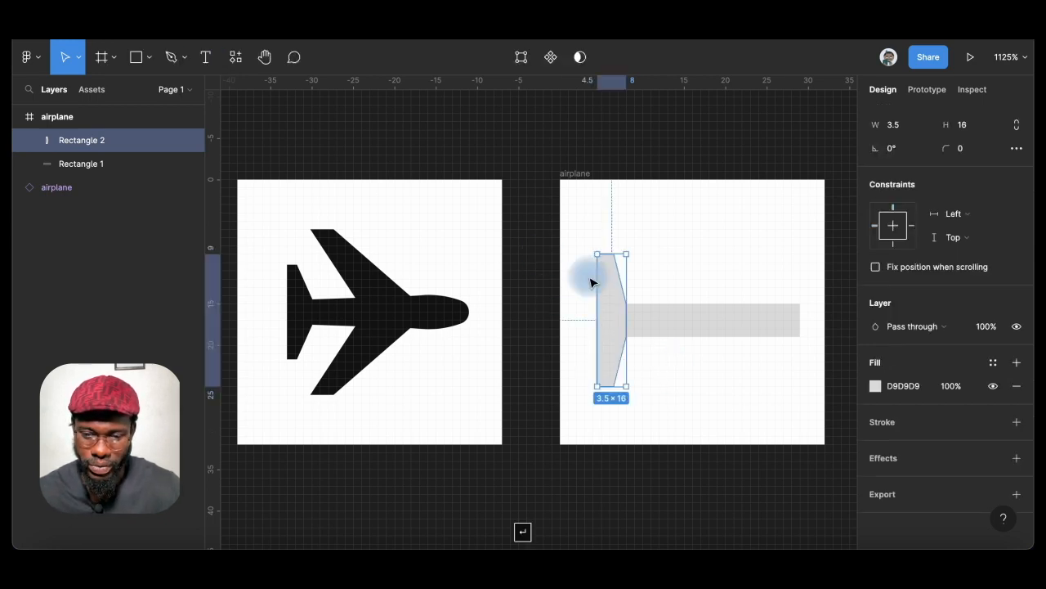
{"action": "left_click", "coordinate": [681, 369]}
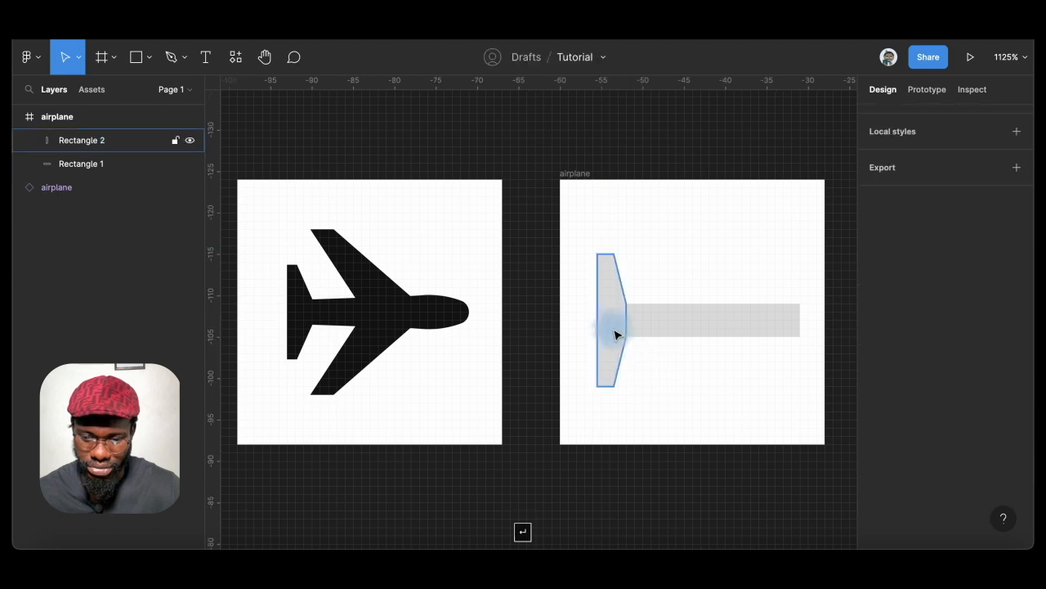
{"action": "left_click", "coordinate": [670, 323]}
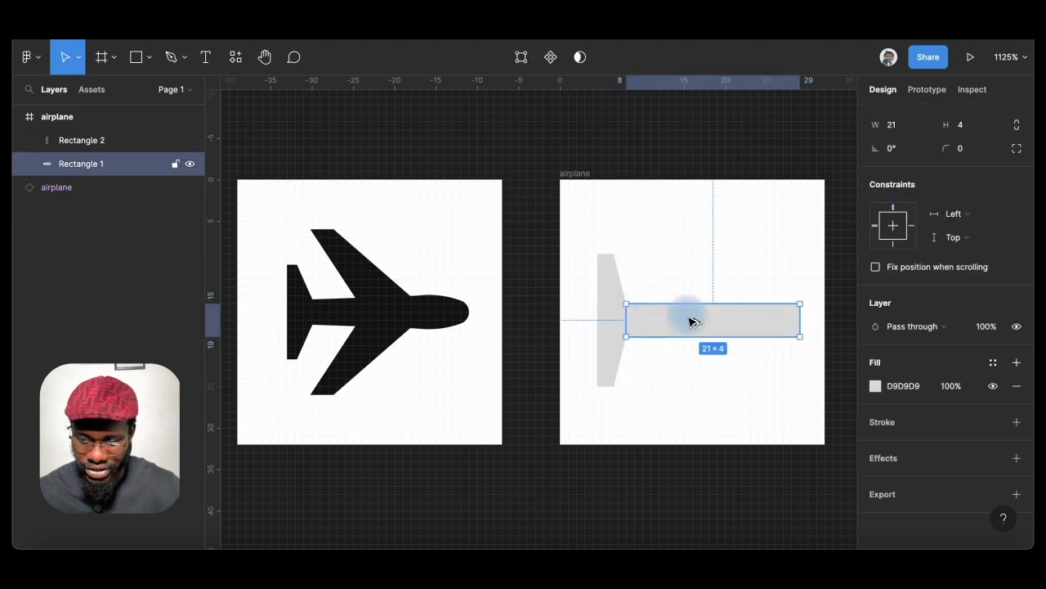
{"action": "left_click_drag", "start_coordinate": [689, 317], "coordinate": [692, 276], "text": "alt"}
{"action": "key", "text": "super+z"}
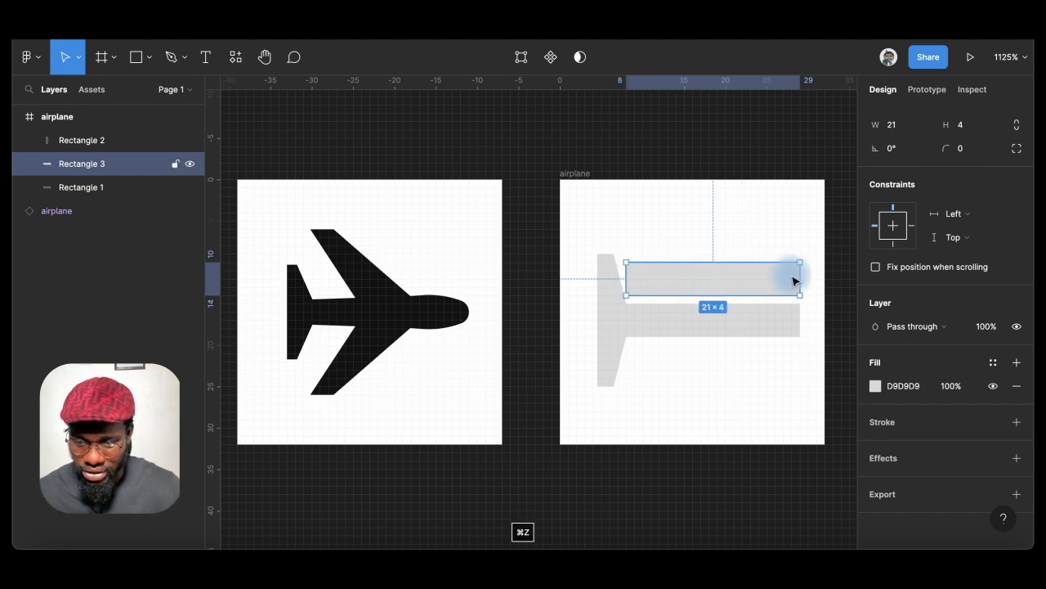
{"action": "left_click_drag", "start_coordinate": [798, 276], "coordinate": [706, 218]}
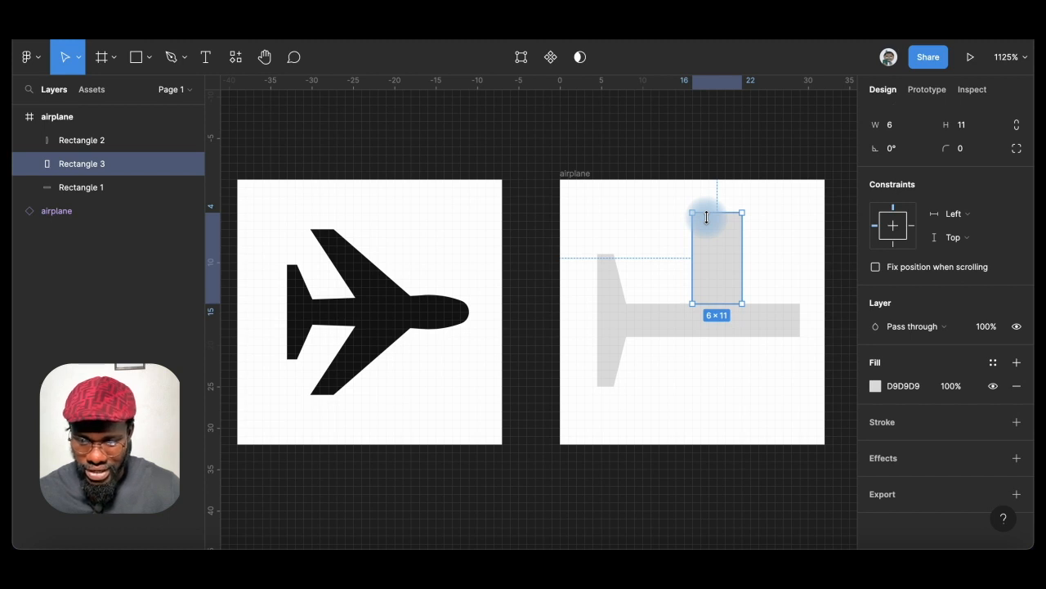
Edit the wing block's points and move its upper right corner left to X 18.5 to narrow the tip
{"action": "double_click", "coordinate": [707, 218]}
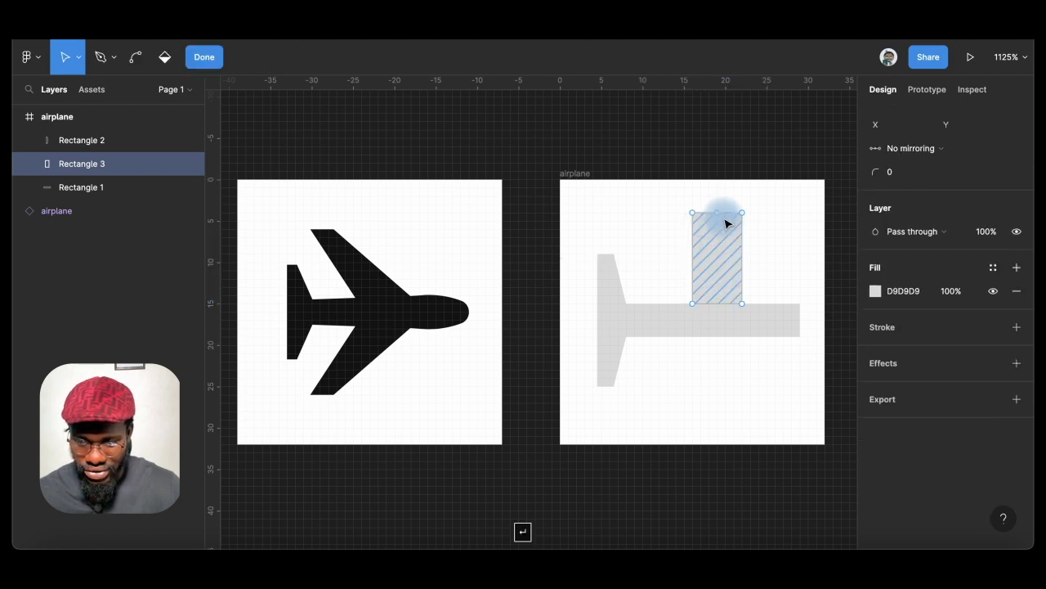
{"action": "left_click", "coordinate": [744, 215]}
{"action": "mouse_move", "coordinate": [744, 217]}
{"action": "left_mouse_down"}
{"action": "mouse_move", "coordinate": [718, 219]}
{"action": "mouse_move", "coordinate": [732, 228]}
{"action": "left_mouse_up"}
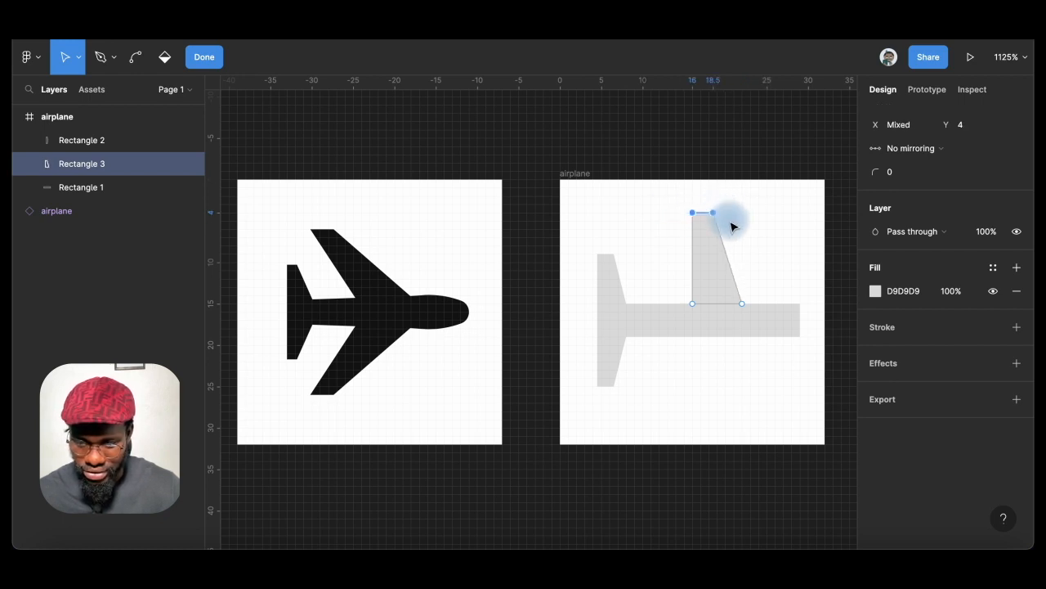
Sweep the wing's two tip points back to X 11 and X 13.5, extend its lower right point to X 24, and finish editing
{"action": "key", "text": "shift+Left"}
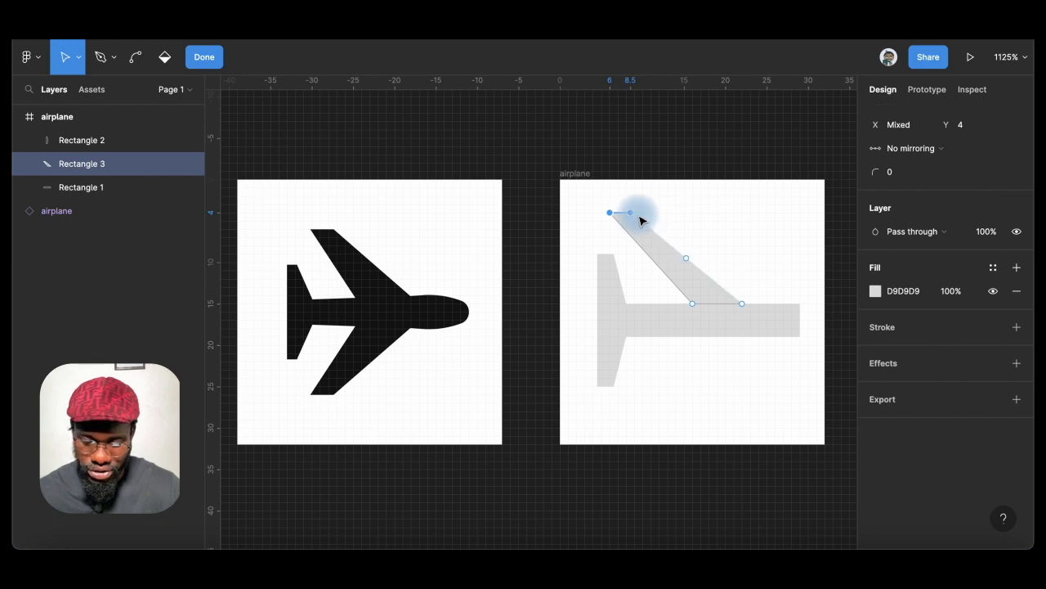
{"action": "left_click_drag", "start_coordinate": [630, 215], "coordinate": [663, 224]}
{"action": "mouse_move", "coordinate": [677, 221]}
{"action": "left_mouse_down"}
{"action": "mouse_move", "coordinate": [700, 221]}
{"action": "mouse_move", "coordinate": [677, 222]}
{"action": "left_mouse_up"}
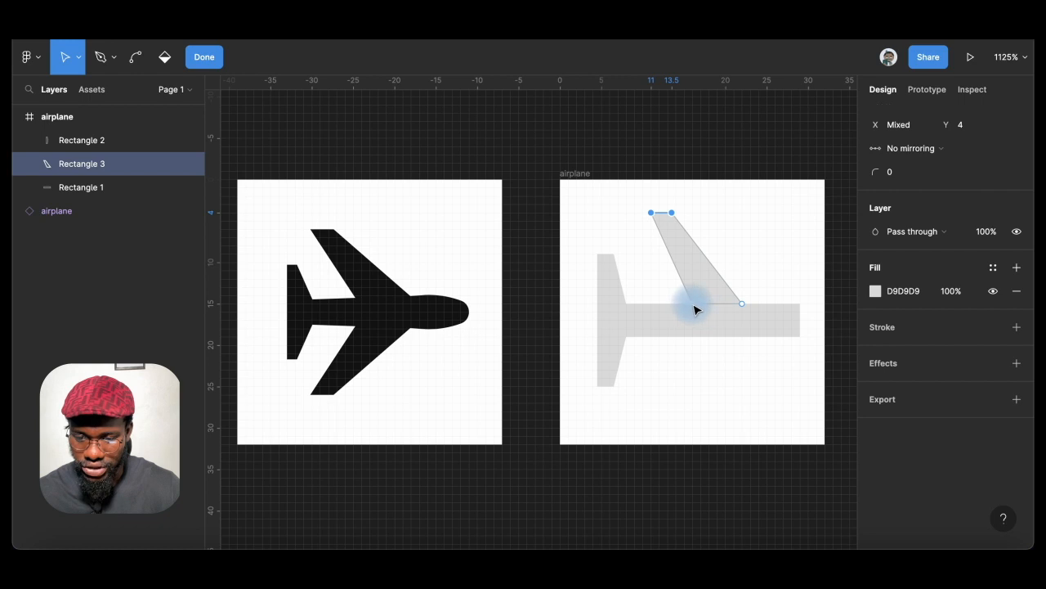
{"action": "left_click_drag", "start_coordinate": [748, 305], "coordinate": [760, 311]}
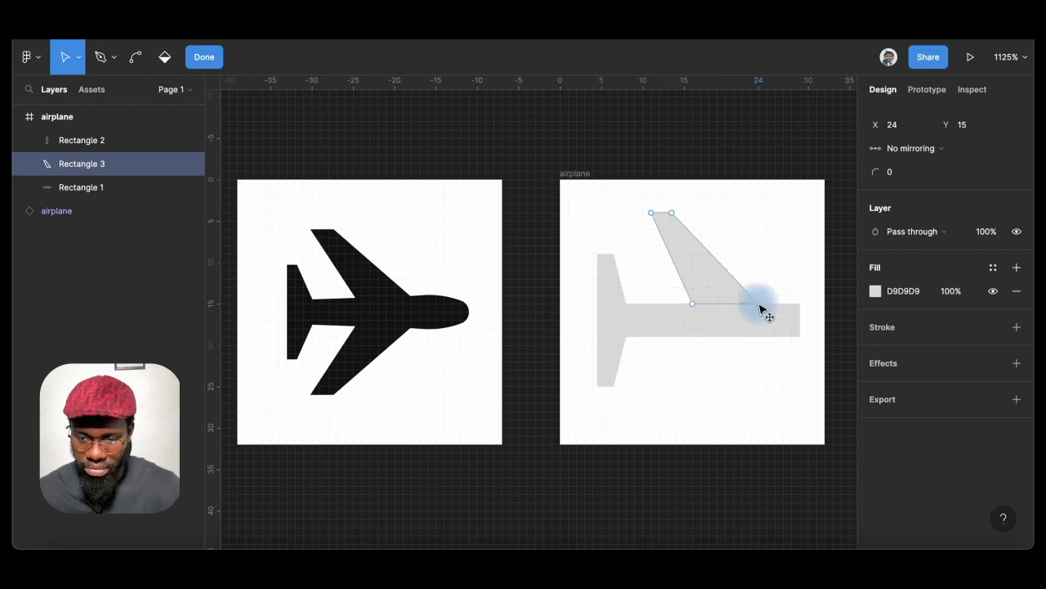
{"action": "key", "text": "Escape"}
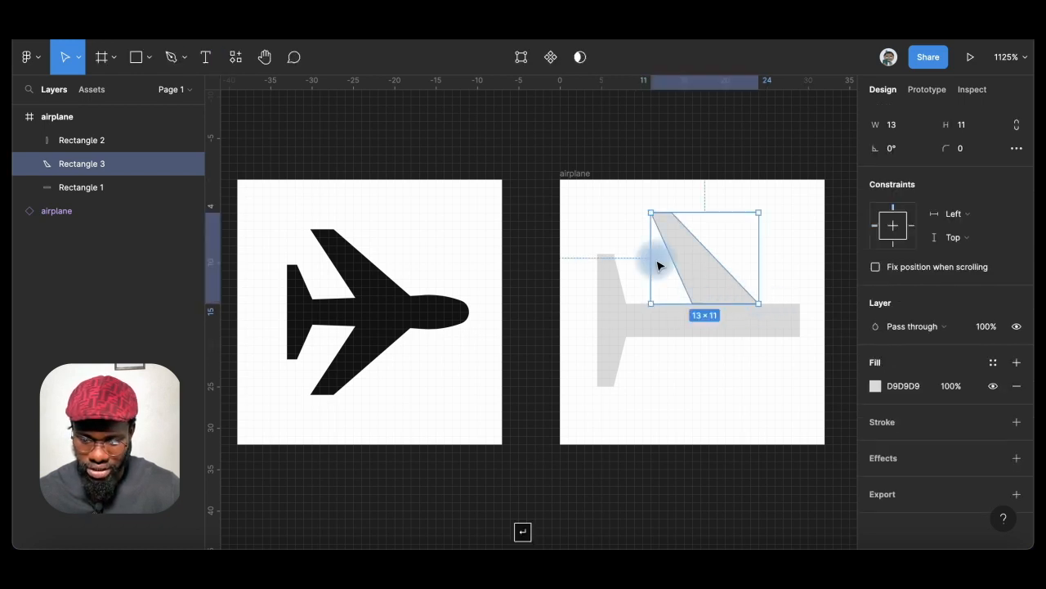
Duplicate the wing, flip the copy vertically, and place it against the body's lower edge at Y 19
{"action": "left_click_drag", "start_coordinate": [713, 282], "coordinate": [713, 391]}
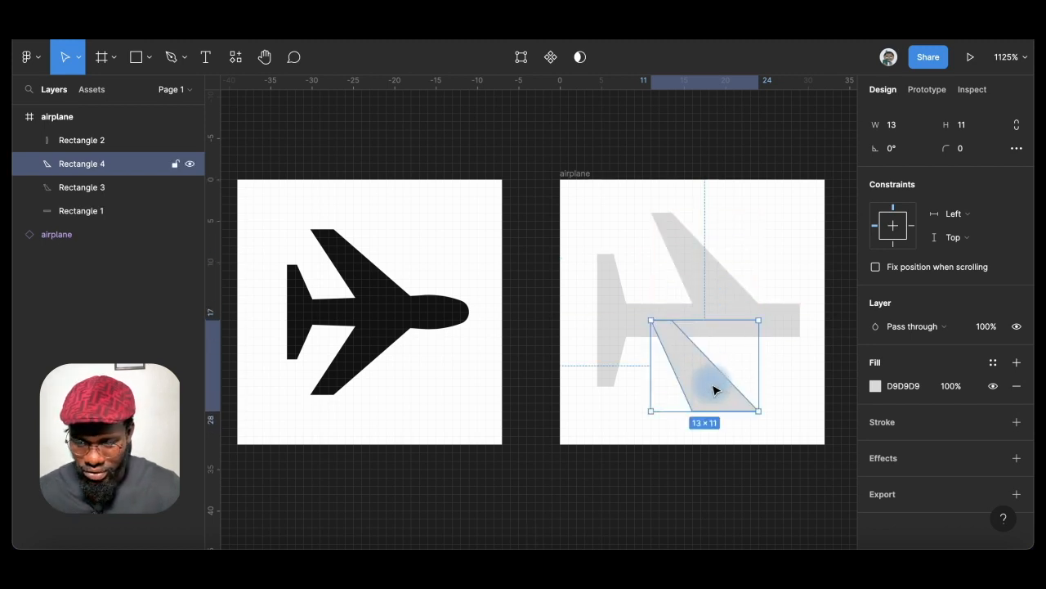
{"action": "key", "text": "shift+v"}
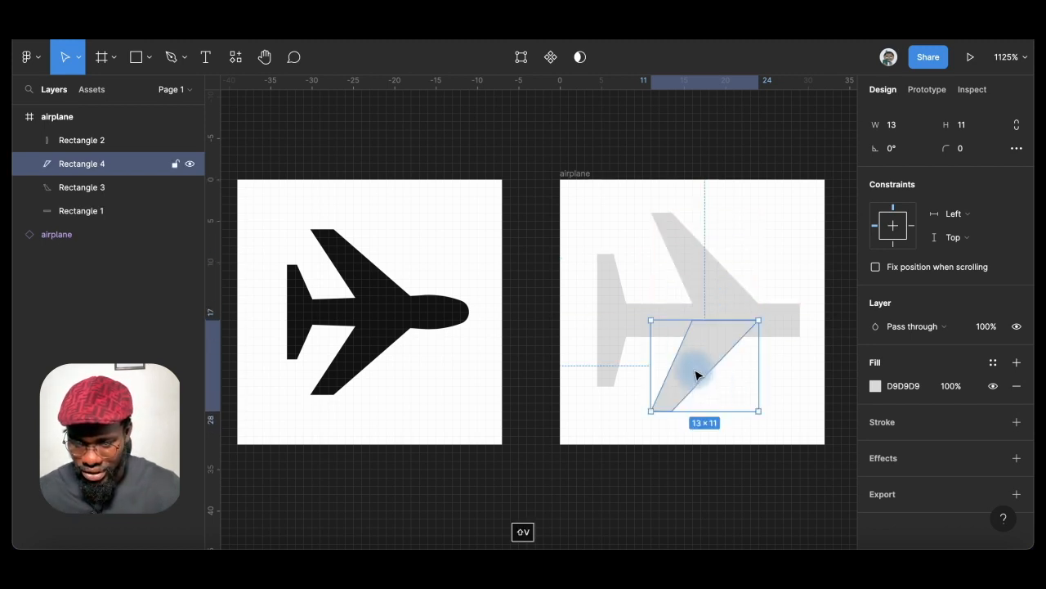
{"action": "left_click_drag", "start_coordinate": [704, 370], "coordinate": [704, 386]}
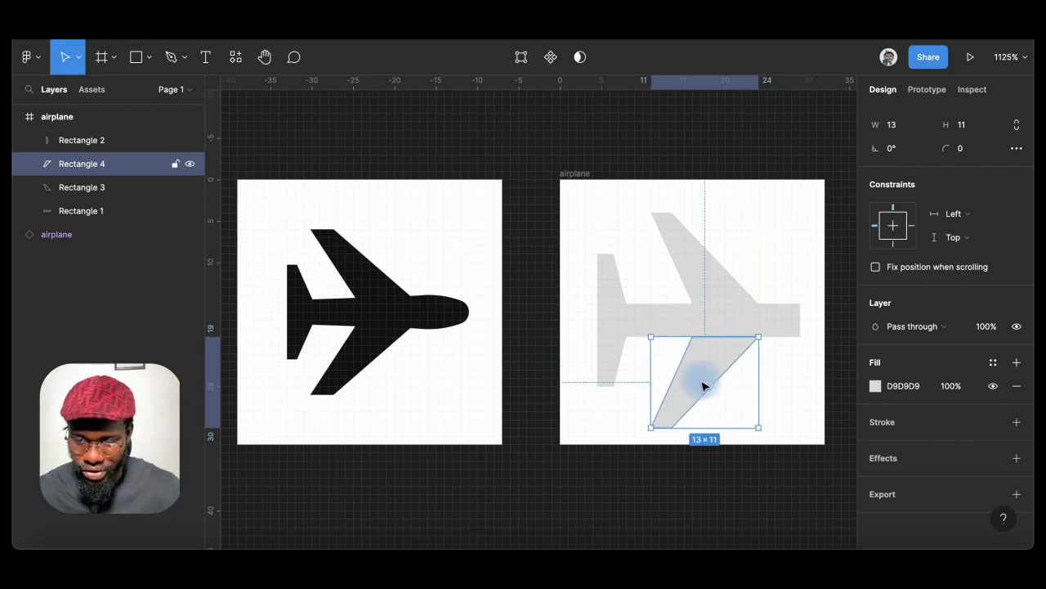
Edit the body rectangle and add a point at X 25 on both its upper and lower edges with the Pen tool
{"action": "left_click", "coordinate": [757, 358]}
{"action": "left_click", "coordinate": [759, 331]}
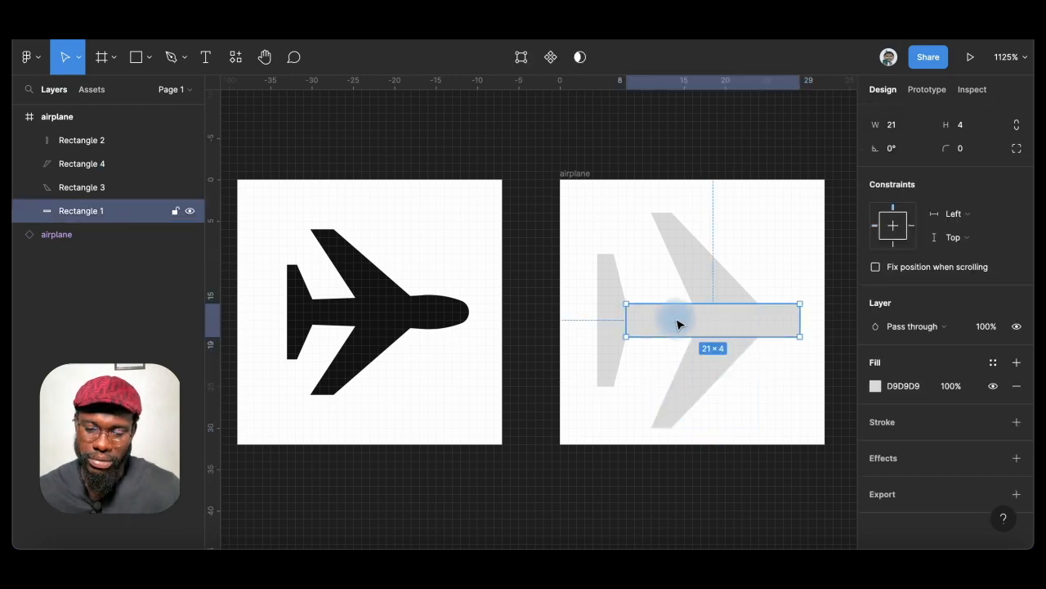
{"action": "scroll", "coordinate": [678, 325], "scroll_direction": "right", "scroll_amount": 2}
{"action": "scroll", "coordinate": [678, 324], "scroll_direction": "down", "scroll_amount": 1}
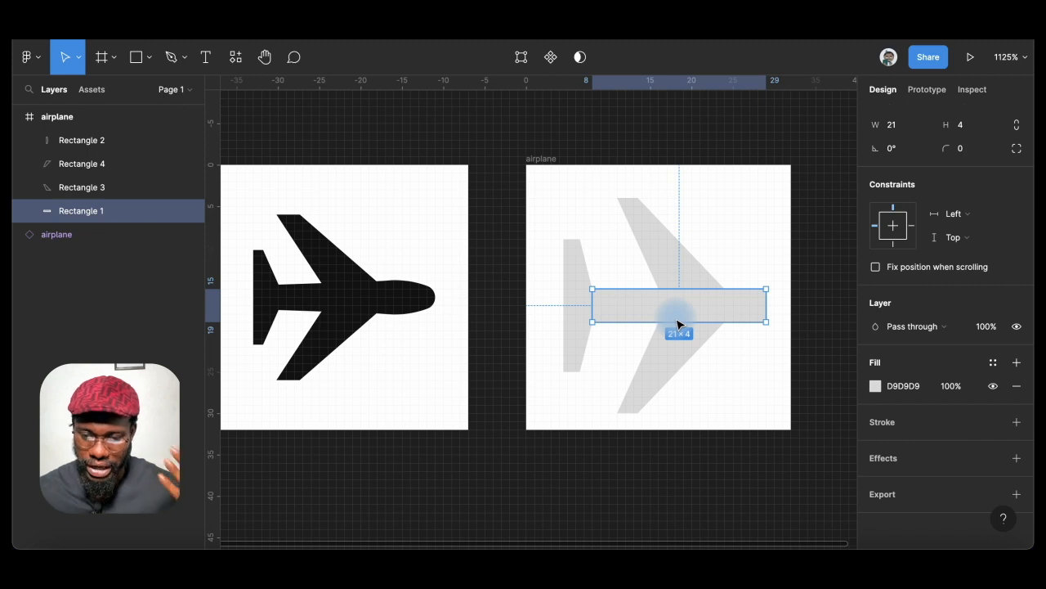
{"action": "key", "text": "Return"}
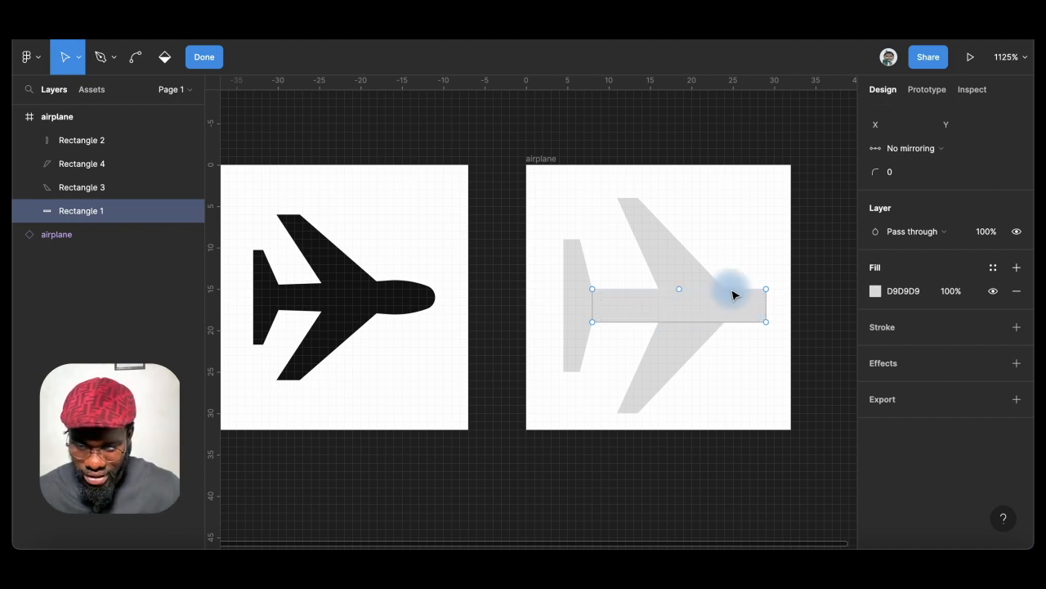
{"action": "key", "text": "p"}
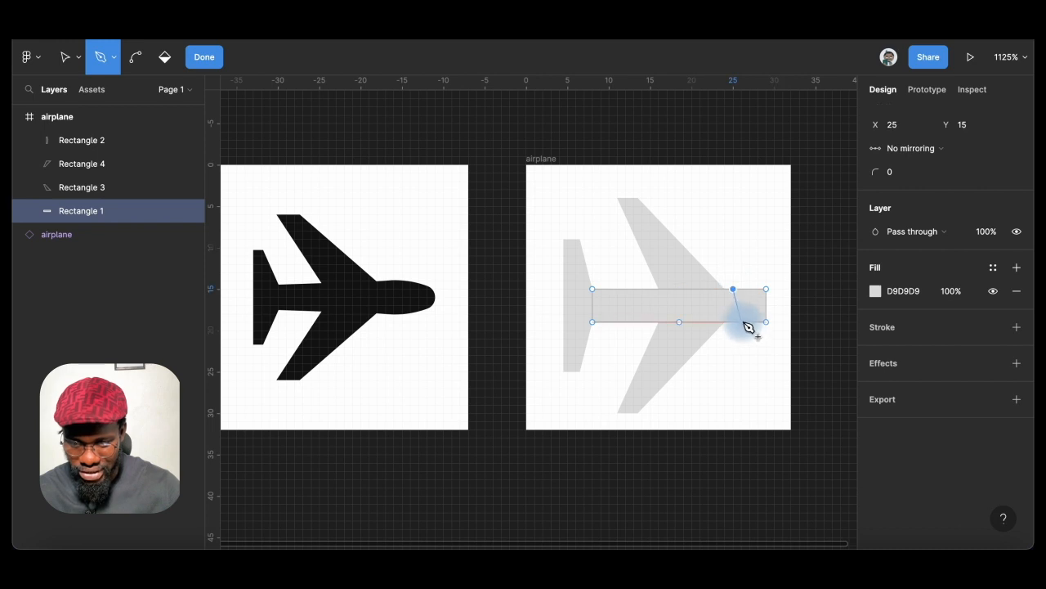
{"action": "left_click", "coordinate": [735, 324]}
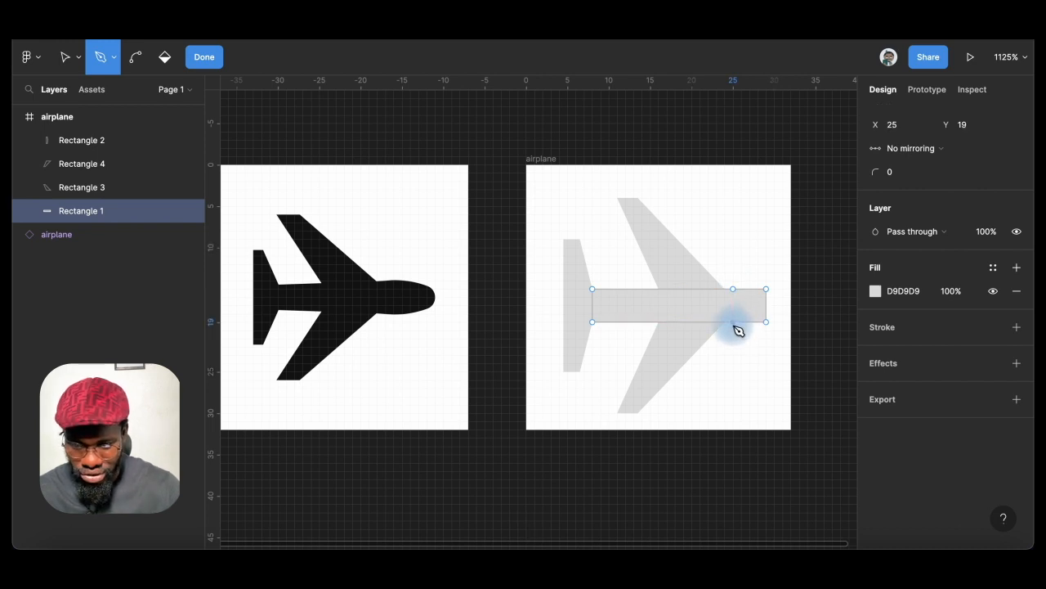
{"action": "key", "text": "Escape"}
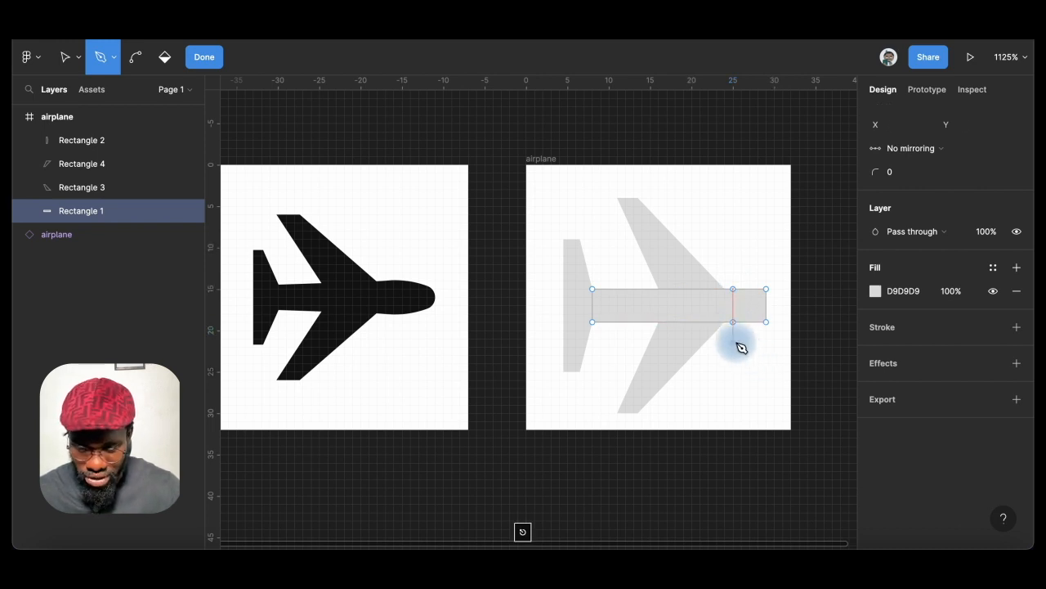
Move the body's upper added point to Y 14 and the lower one to Y 20 to widen the fuselage near the nose
{"action": "key", "text": "v"}
{"action": "left_click", "coordinate": [735, 291]}
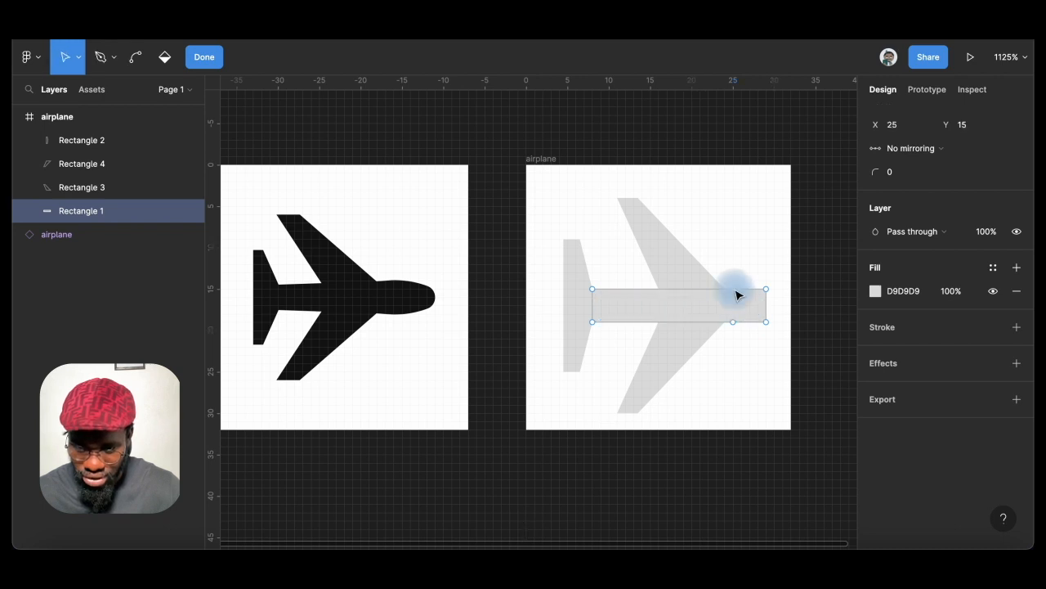
{"action": "key", "text": "Up"}
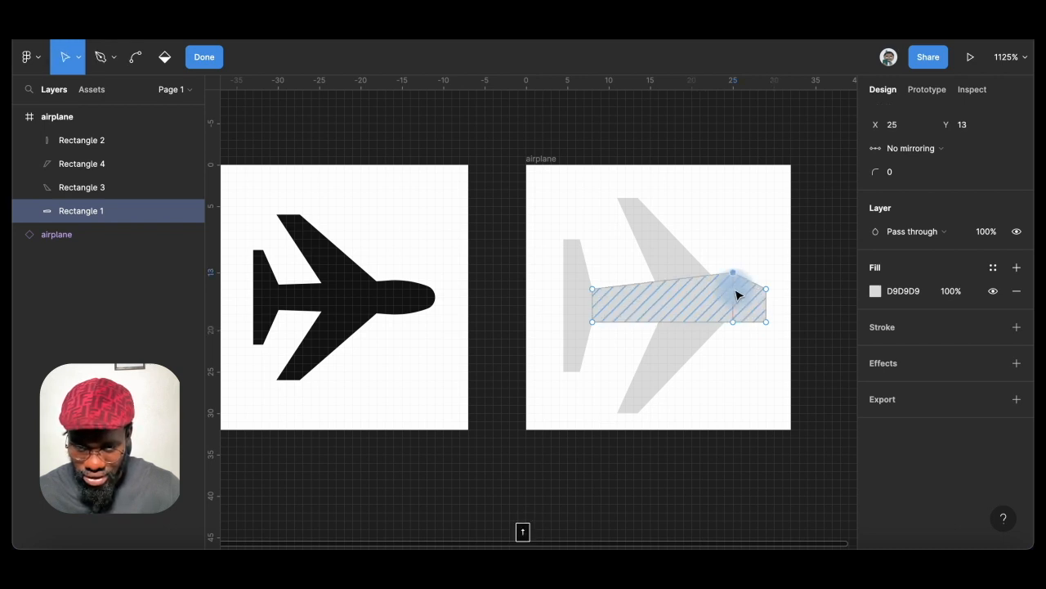
{"action": "left_click", "coordinate": [734, 323]}
{"action": "key", "text": "Down"}
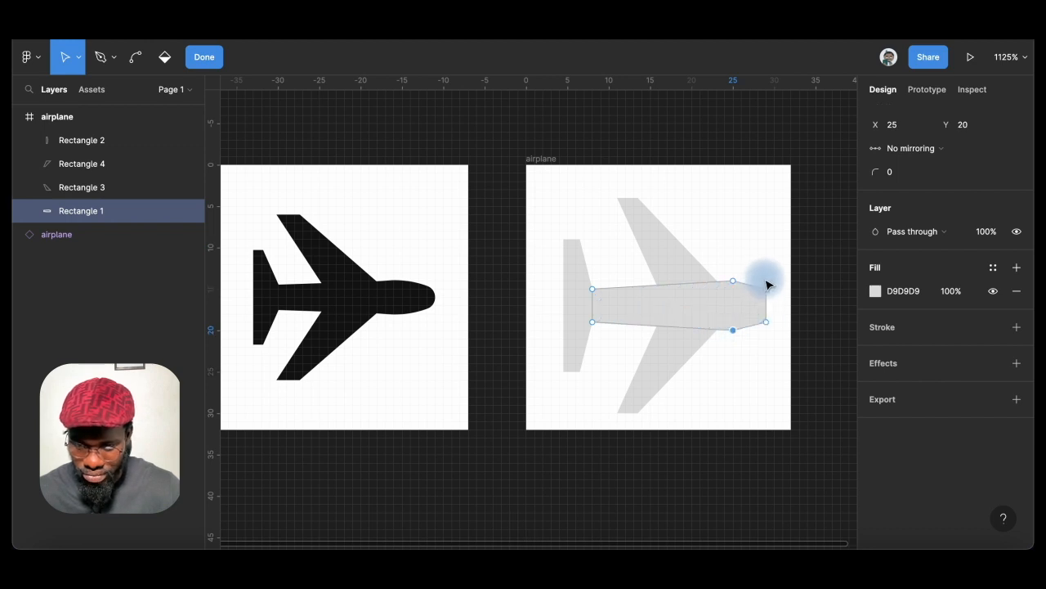
Extend the nose by moving the body's two right end points to X 30, and finish editing the shape
{"action": "left_click_drag", "start_coordinate": [769, 283], "coordinate": [778, 331]}
{"action": "key", "text": "Right"}
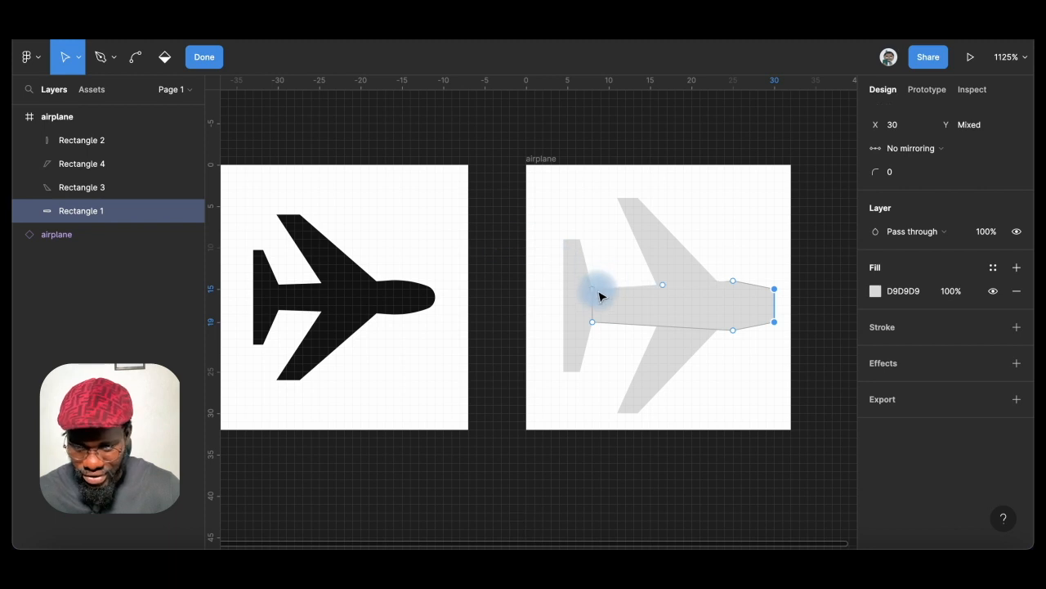
{"action": "left_click", "coordinate": [206, 56]}
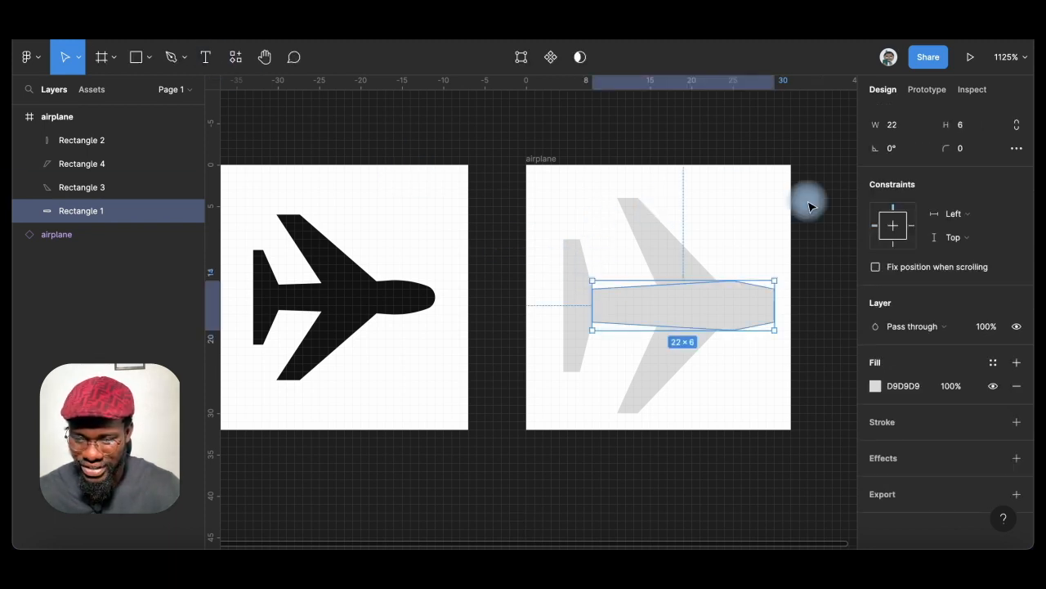
Try rounding all of the body shape's corners with a radius of 7
{"action": "left_click_drag", "start_coordinate": [947, 148], "coordinate": [1022, 148]}
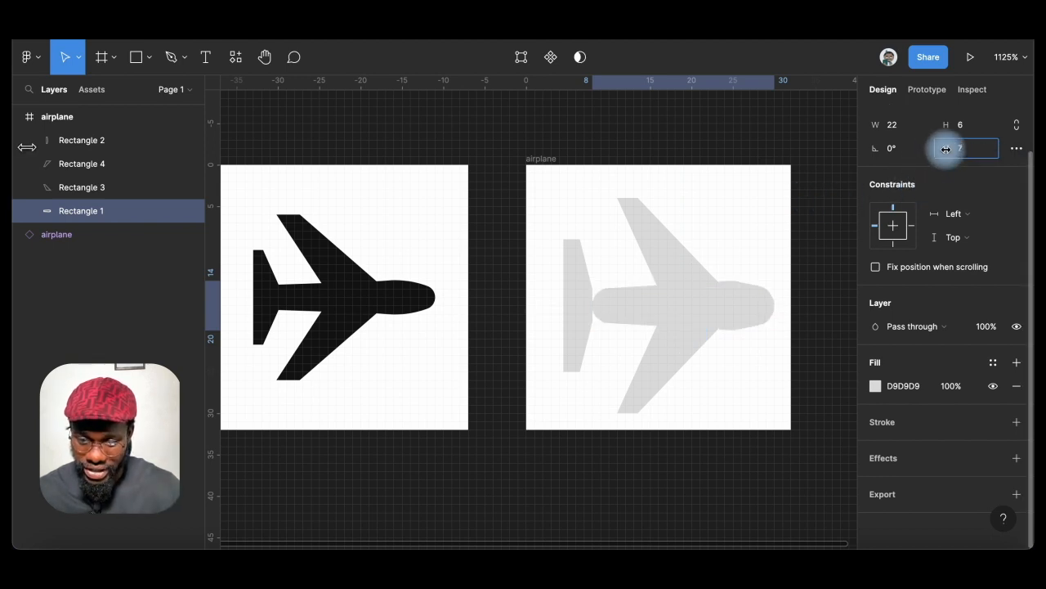
{"action": "left_click_drag", "start_coordinate": [946, 149], "coordinate": [943, 145]}
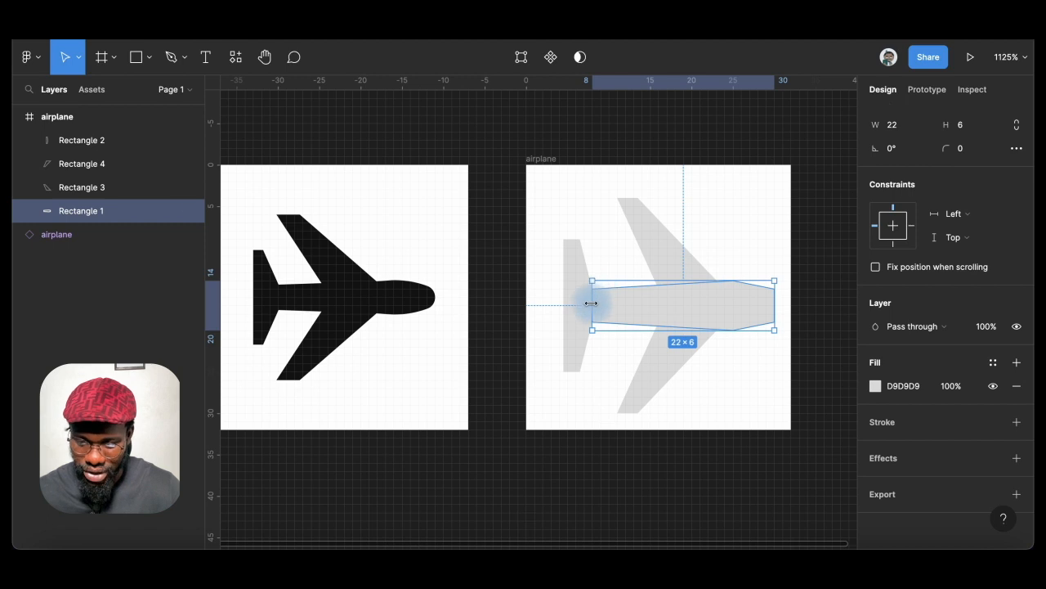
Reopen the body shape for editing and move its two tail-end points left to X 6 so they overlap the tail
{"action": "scroll", "coordinate": [591, 304], "scroll_direction": "up", "scroll_amount": 3}
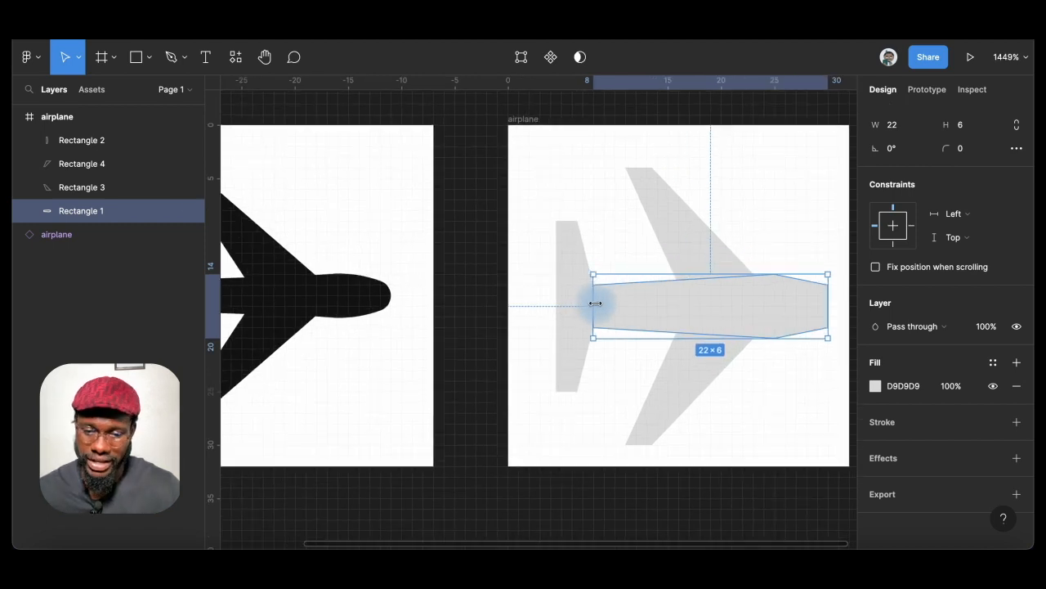
{"action": "double_click", "coordinate": [595, 303]}
{"action": "left_click_drag", "start_coordinate": [564, 258], "coordinate": [612, 356]}
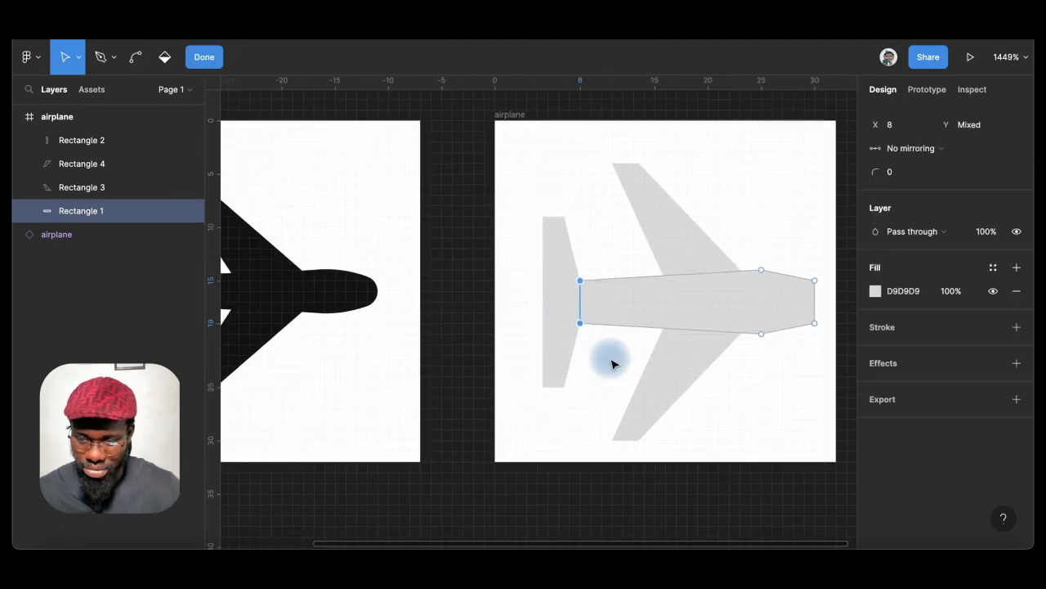
{"action": "scroll", "coordinate": [614, 364], "scroll_direction": "right", "scroll_amount": 1}
{"action": "key", "text": "Left"}
{"action": "key", "text": "Left"}
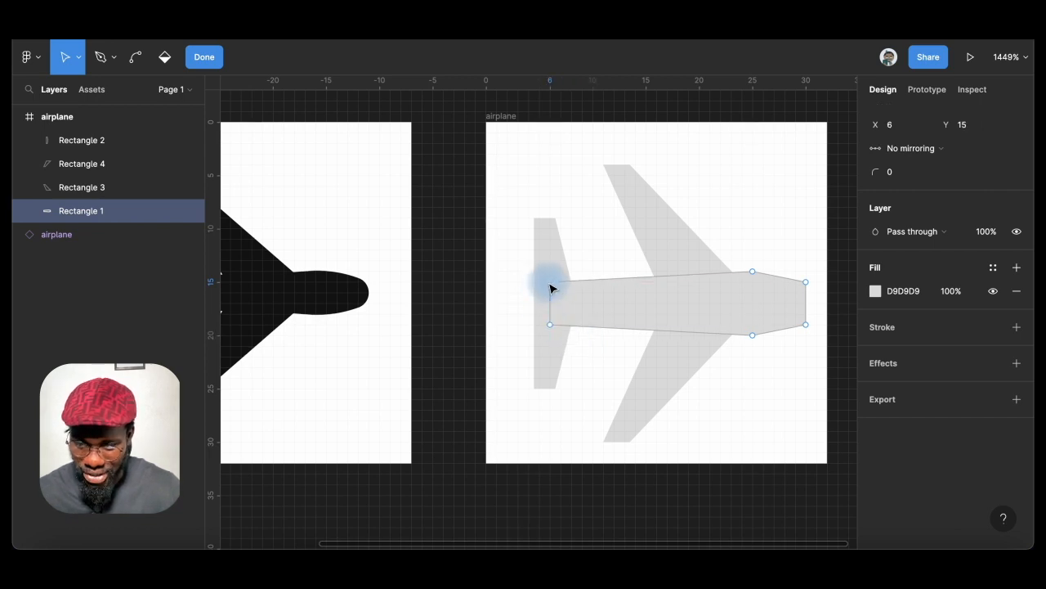
Taper the body's tail end by moving its upper point to Y 15.5 and its lower point to Y 18.5
{"action": "key", "text": "Down"}
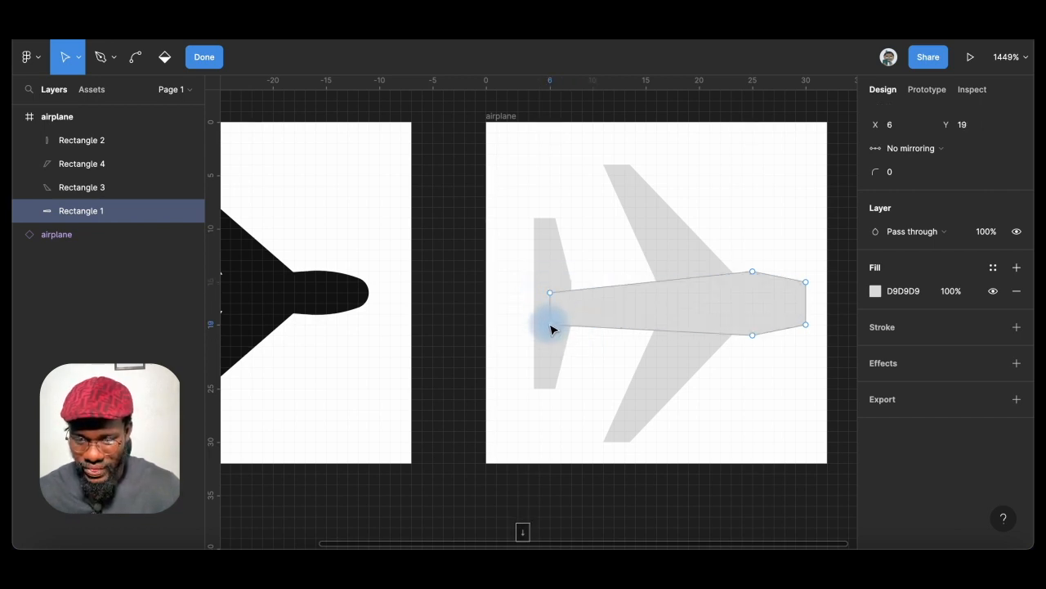
{"action": "key", "text": "Up"}
{"action": "scroll", "coordinate": [550, 330], "scroll_direction": "down", "scroll_amount": 3}
{"action": "scroll", "coordinate": [550, 330], "scroll_direction": "up", "scroll_amount": 6}
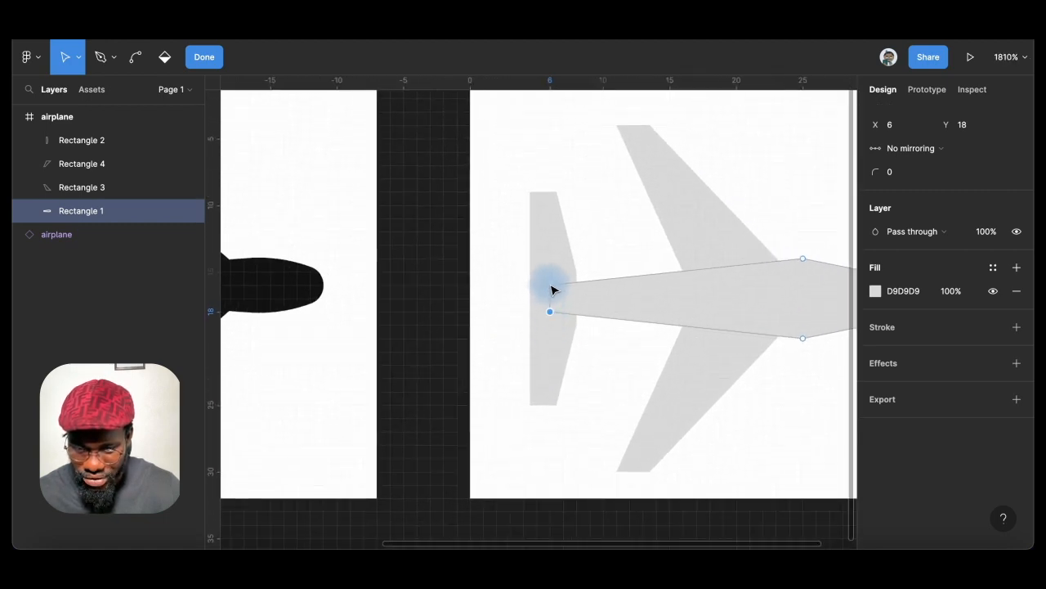
{"action": "scroll", "coordinate": [552, 289], "scroll_direction": "up", "scroll_amount": 5}
{"action": "left_click_drag", "start_coordinate": [556, 294], "coordinate": [556, 277]}
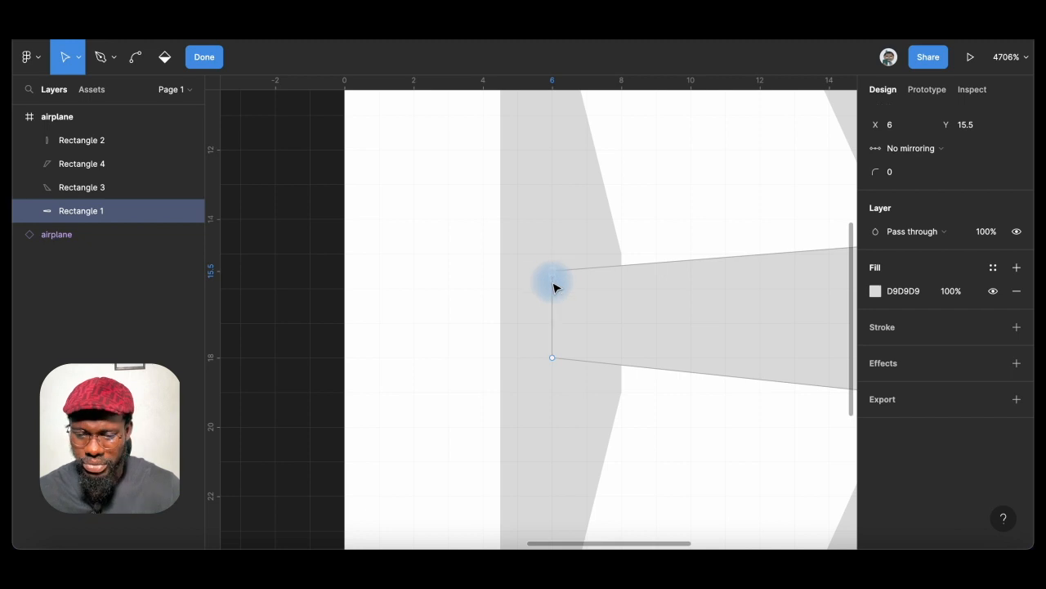
{"action": "left_click", "coordinate": [554, 365]}
{"action": "scroll", "coordinate": [554, 365], "scroll_direction": "down", "scroll_amount": 5}
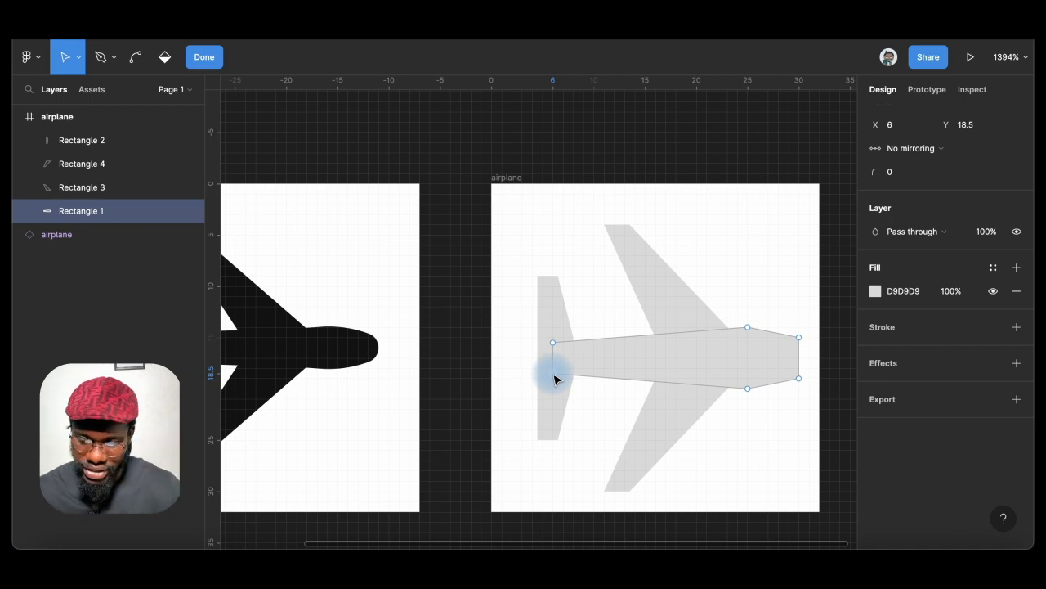
{"action": "scroll", "coordinate": [554, 380], "scroll_direction": "right", "scroll_amount": 2}
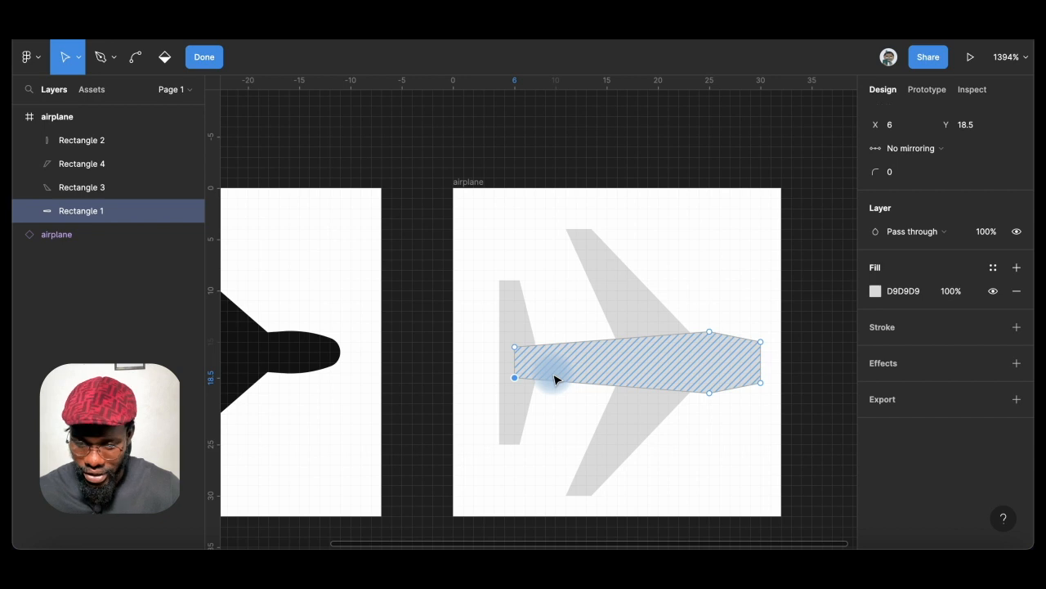
Round the four points at the body's nose end with a corner radius of 16, and finish editing the shape
{"action": "key", "text": "Return"}
{"action": "key", "text": "Return"}
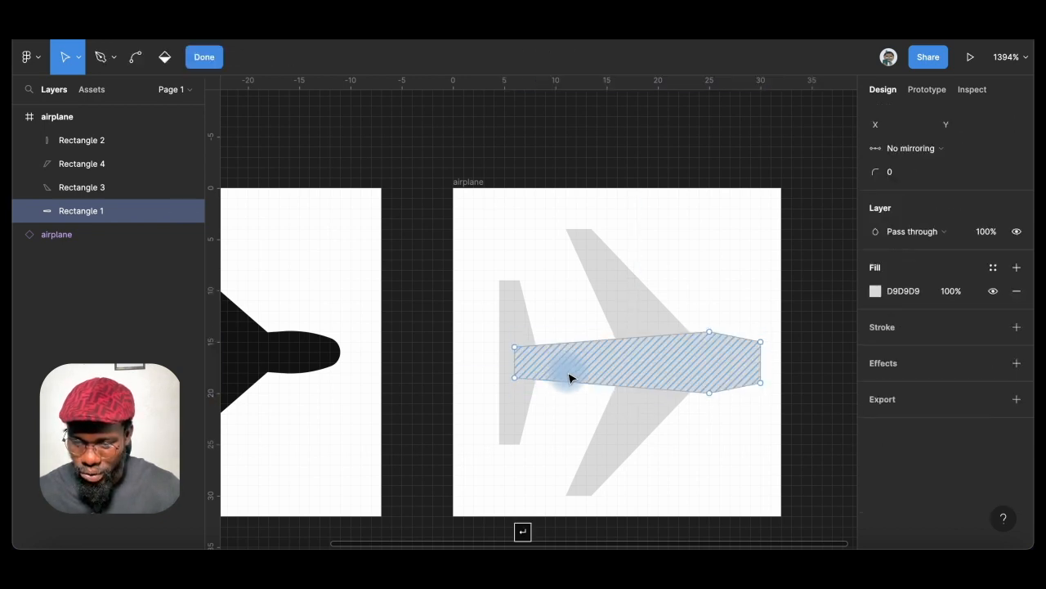
{"action": "left_click_drag", "start_coordinate": [682, 291], "coordinate": [768, 425]}
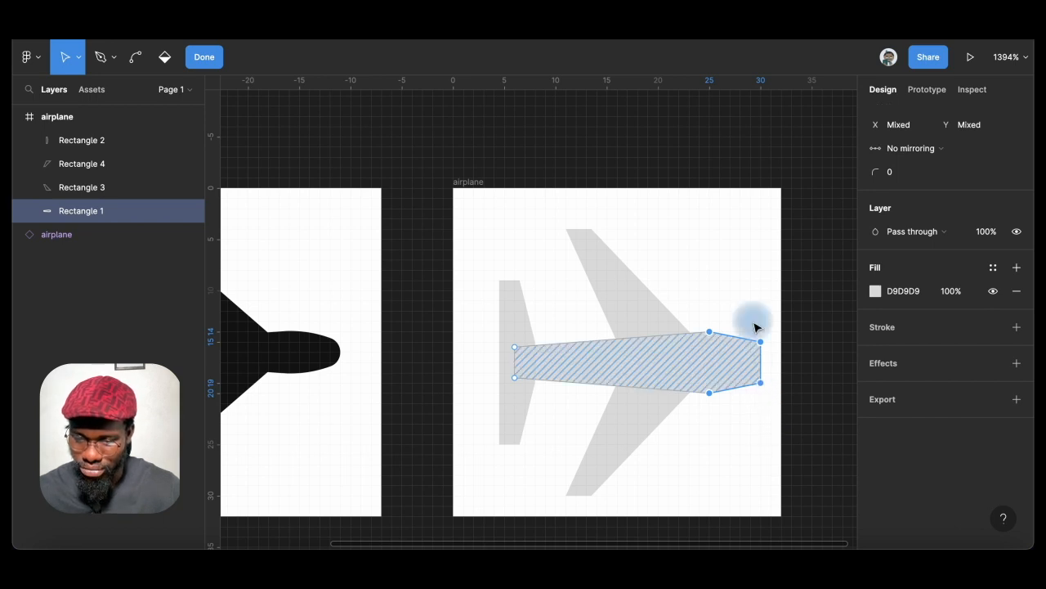
{"action": "left_click", "coordinate": [897, 175]}
{"action": "key", "text": "Up"}
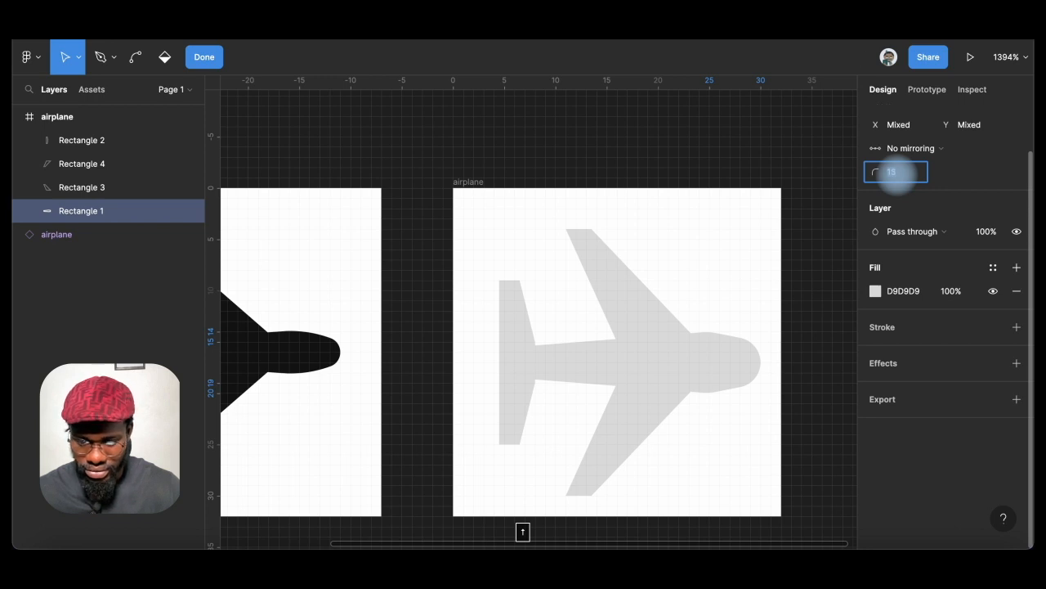
{"action": "key", "text": "Up"}
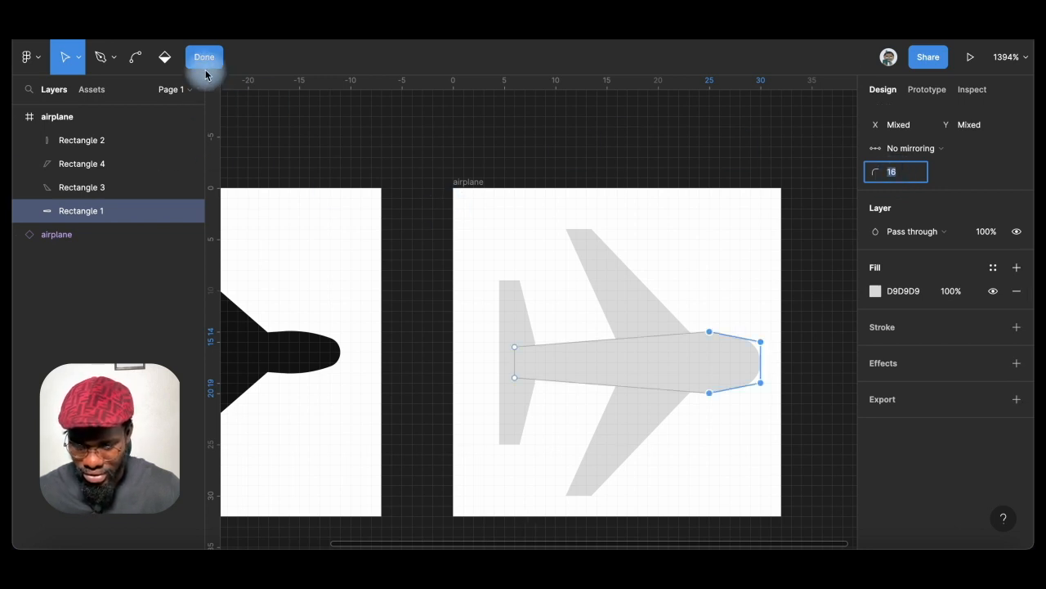
{"action": "left_click", "coordinate": [206, 64]}
Reopen the body shape for editing and raise the corner radius of its two shoulder points at X 25 to 121
{"action": "key", "text": "Return"}
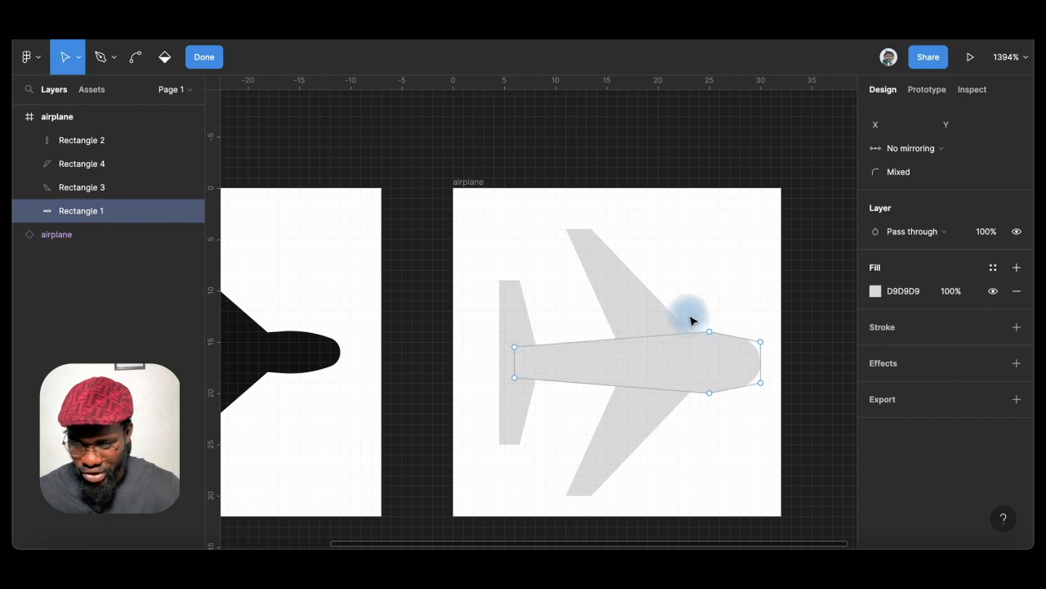
{"action": "left_click_drag", "start_coordinate": [690, 321], "coordinate": [719, 419]}
{"action": "left_click", "coordinate": [878, 172]}
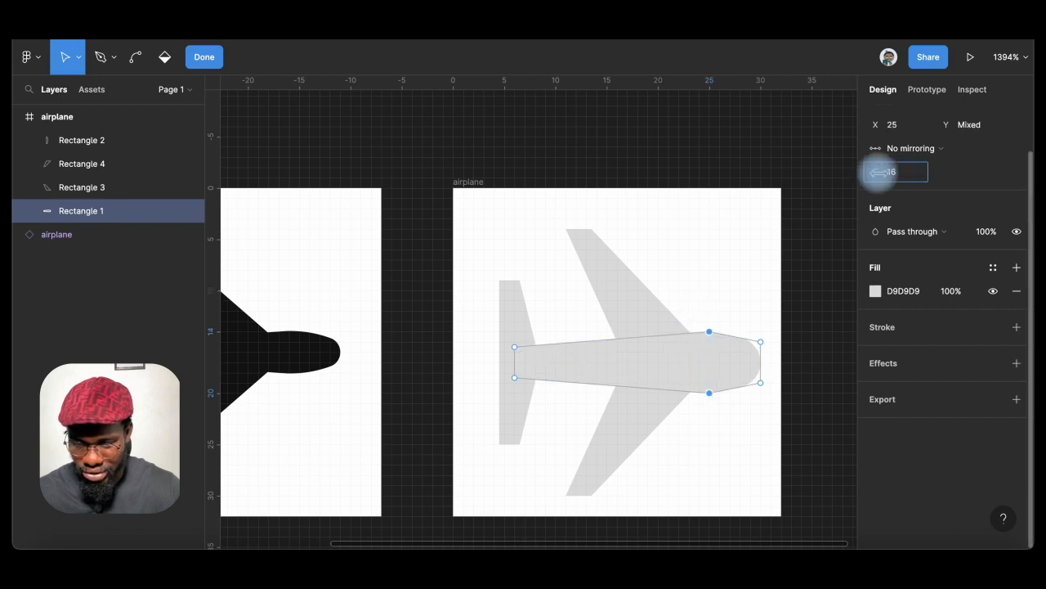
{"action": "left_click_drag", "start_coordinate": [879, 171], "coordinate": [18, 166]}
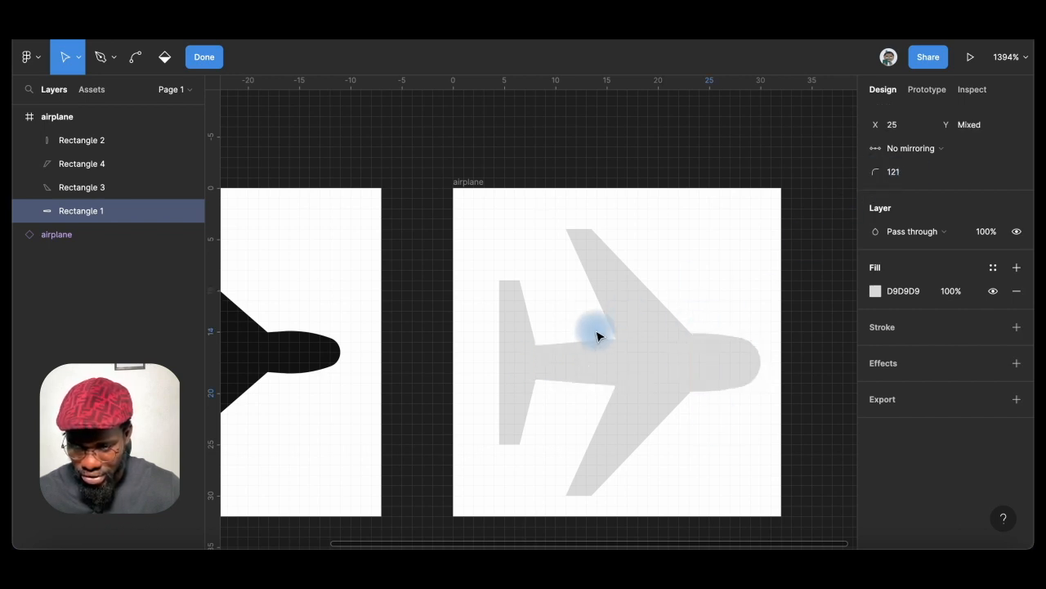
{"action": "left_click", "coordinate": [708, 349]}
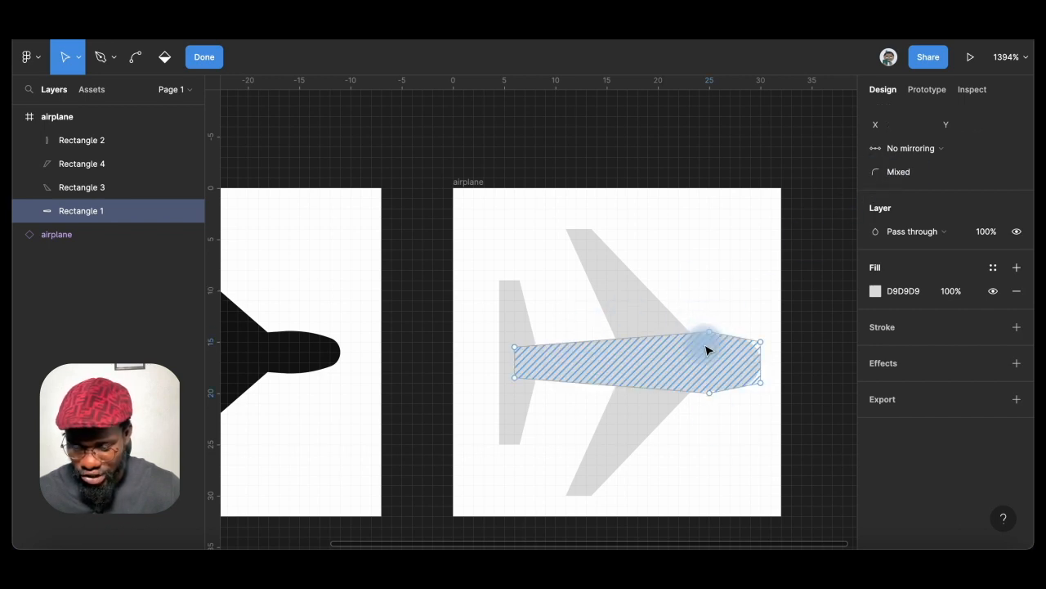
Narrow the nose by moving its upper end point to Y 15.5 and its lower end point to Y 18.5, and finish editing
{"action": "left_click", "coordinate": [760, 342]}
{"action": "scroll", "coordinate": [771, 376], "scroll_direction": "up", "scroll_amount": 5}
{"action": "left_click_drag", "start_coordinate": [740, 261], "coordinate": [741, 287]}
{"action": "left_click_drag", "start_coordinate": [740, 402], "coordinate": [744, 392]}
{"action": "scroll", "coordinate": [744, 392], "scroll_direction": "down", "scroll_amount": 5}
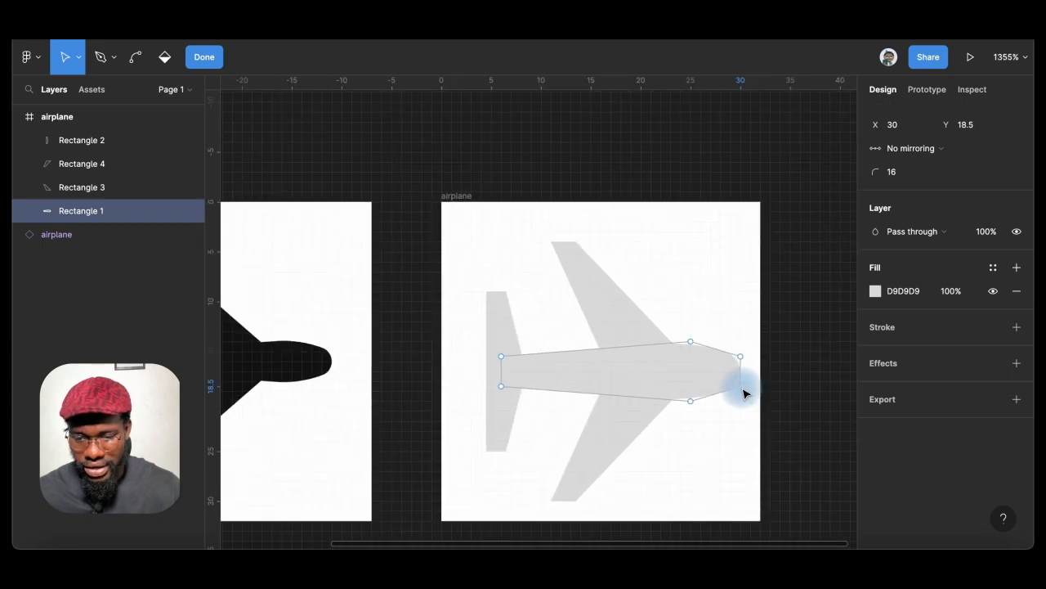
{"action": "key", "text": "Return"}
{"action": "left_click", "coordinate": [800, 387]}
Combine the tail, both wings and the body into a single shape with a Union boolean operation
{"action": "scroll", "coordinate": [666, 388], "scroll_direction": "down", "scroll_amount": 3}
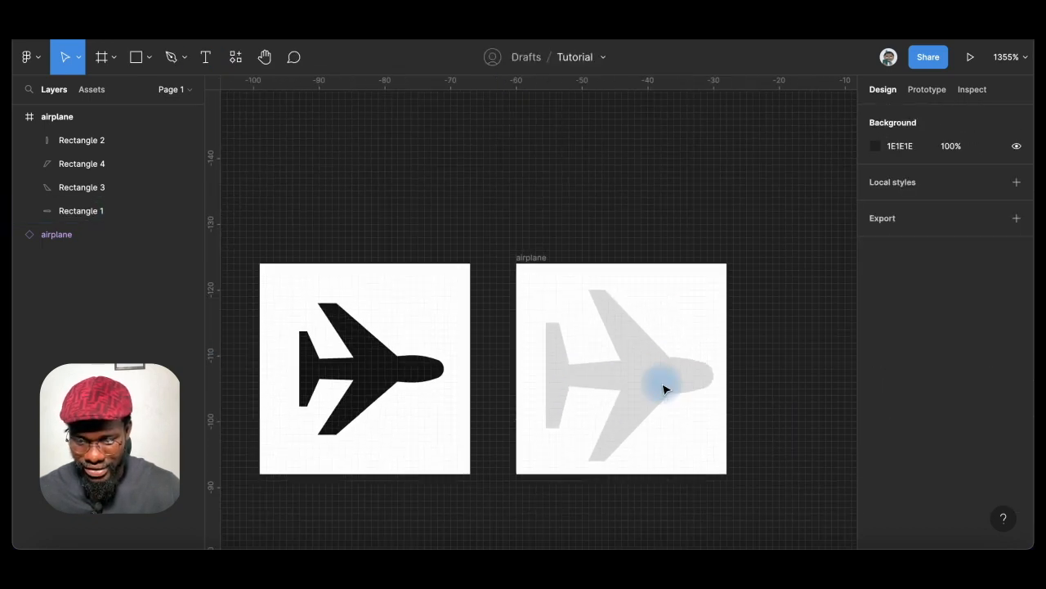
{"action": "scroll", "coordinate": [645, 406], "scroll_direction": "up", "scroll_amount": 1}
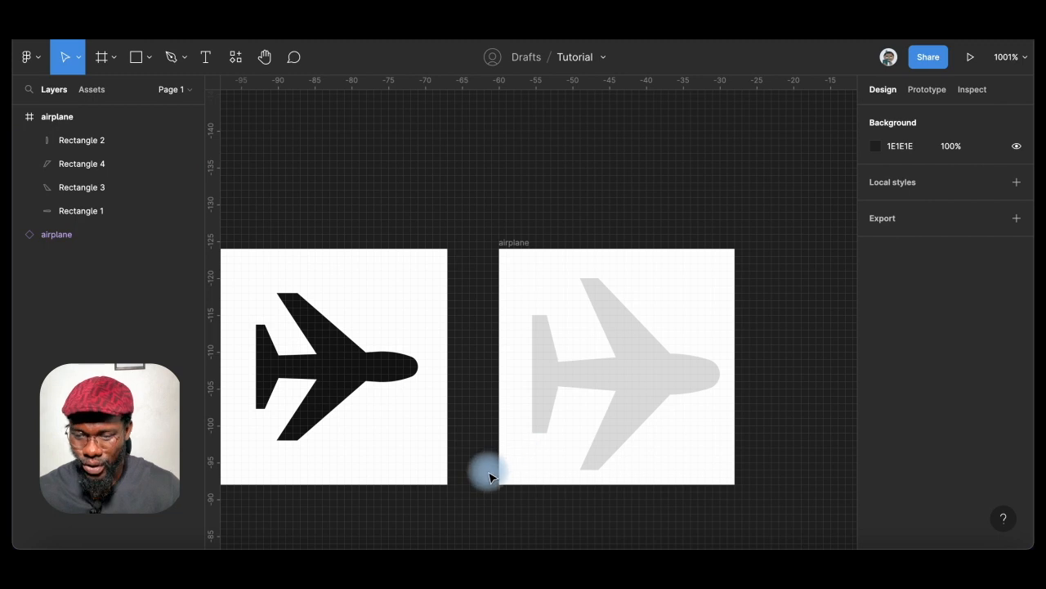
{"action": "left_click_drag", "start_coordinate": [488, 472], "coordinate": [708, 321]}
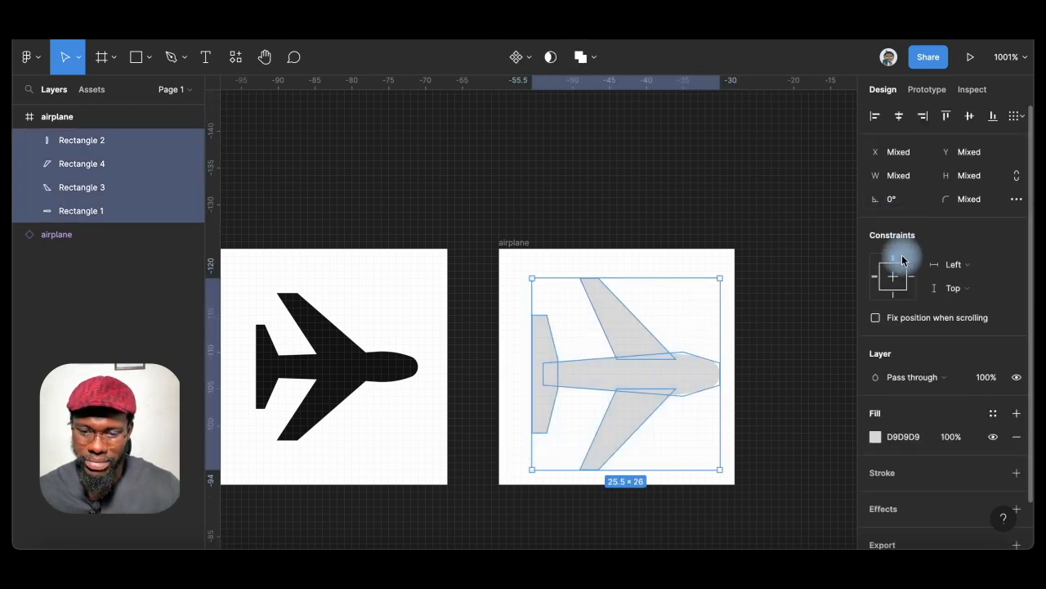
{"action": "left_click", "coordinate": [580, 57]}
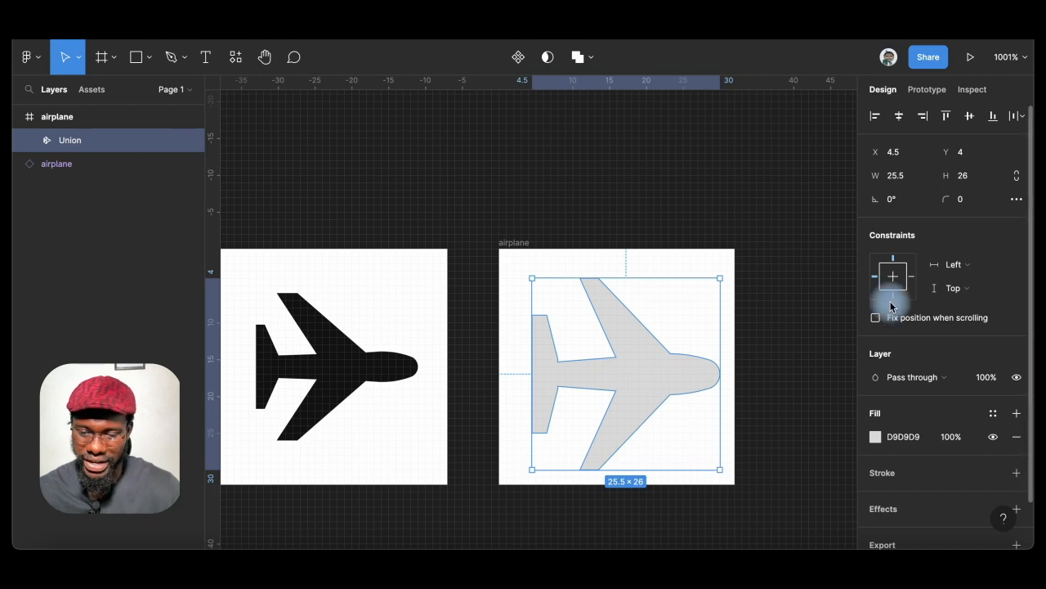
Fill the combined airplane with the dark colour 121212 sampled from the reference airplane
{"action": "left_click", "coordinate": [876, 436]}
{"action": "scroll", "coordinate": [596, 420], "scroll_direction": "down", "scroll_amount": 3}
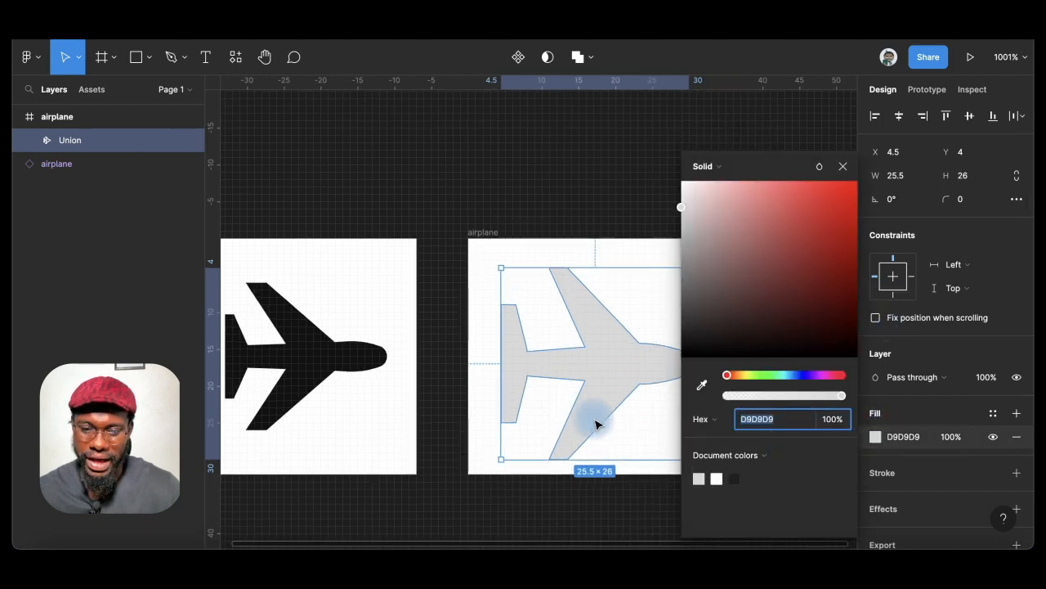
{"action": "left_click", "coordinate": [702, 385]}
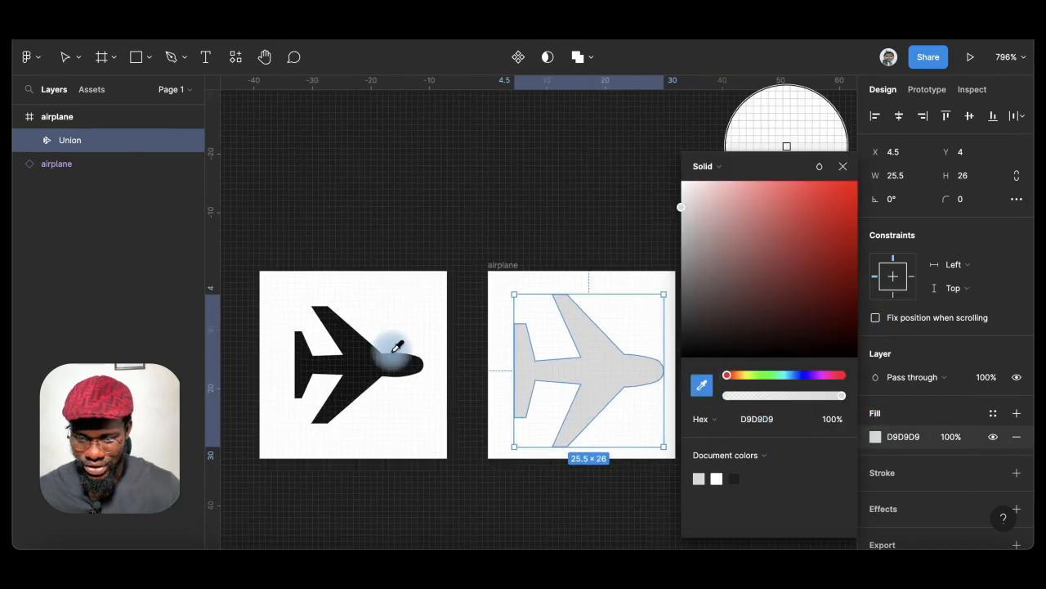
{"action": "left_click", "coordinate": [394, 358]}
{"action": "left_click", "coordinate": [843, 166]}
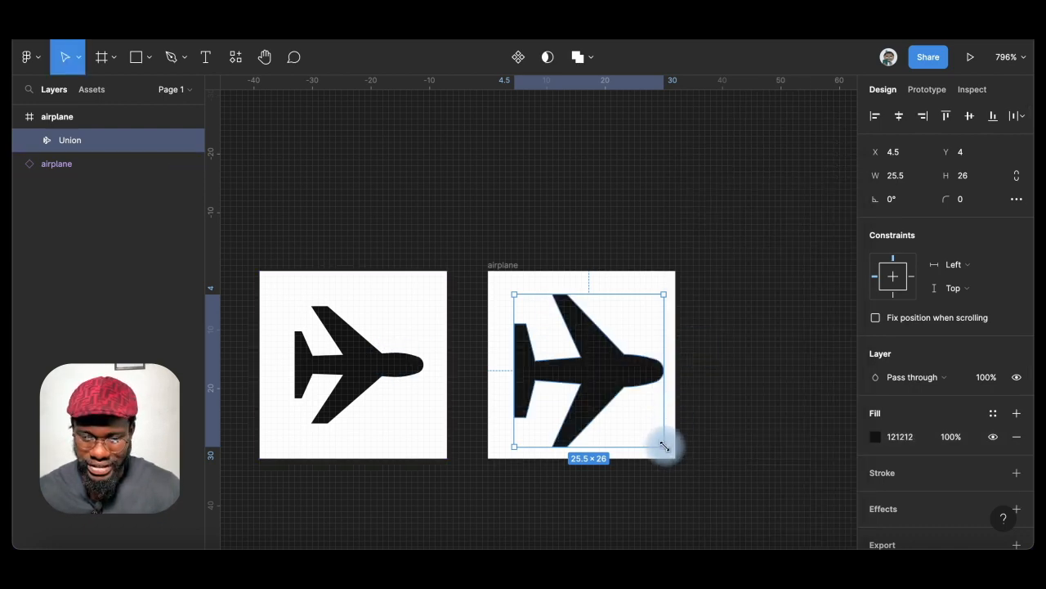
Scale the combined airplane down proportionally from its lower-right corner to suit the reference icon's size
{"action": "key", "text": "k"}
{"action": "left_click_drag", "start_coordinate": [664, 446], "coordinate": [645, 430]}
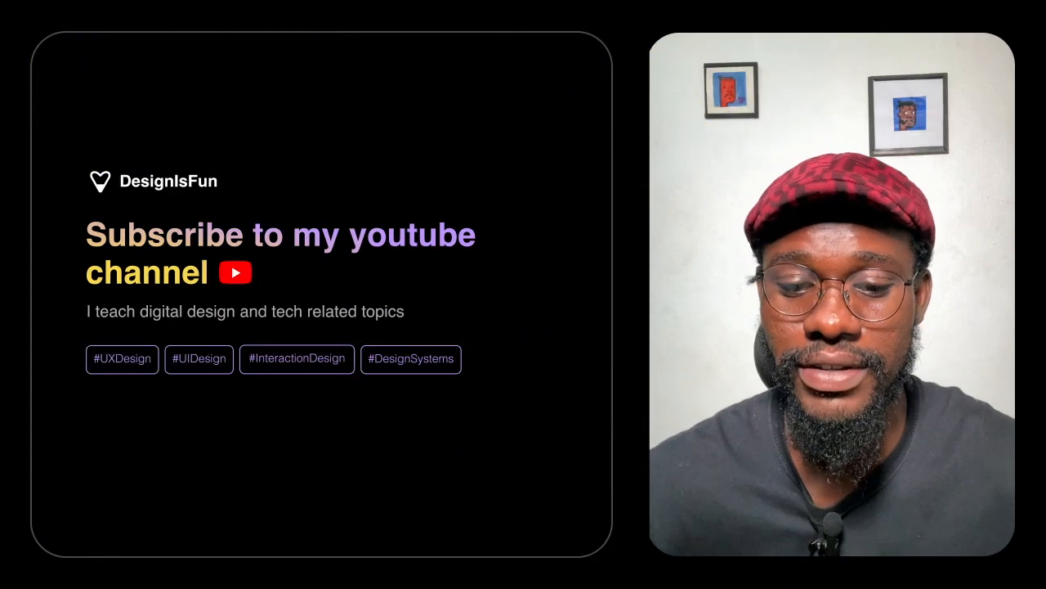